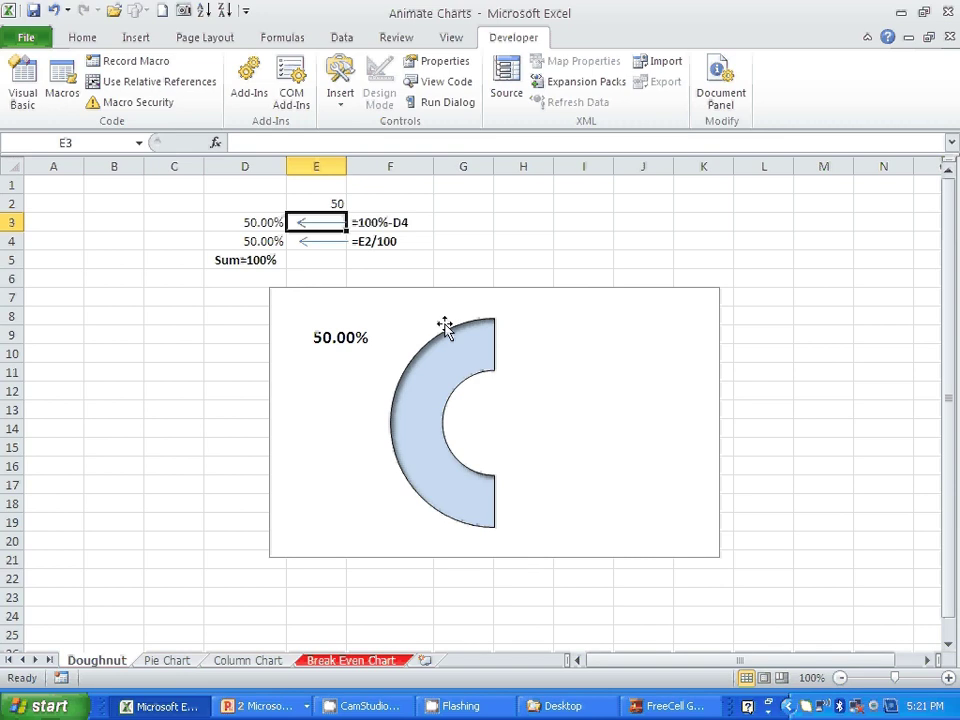
Step: Test the doughnut by setting driver cell E2 to 60, then back to 50
left_click(503, 358)
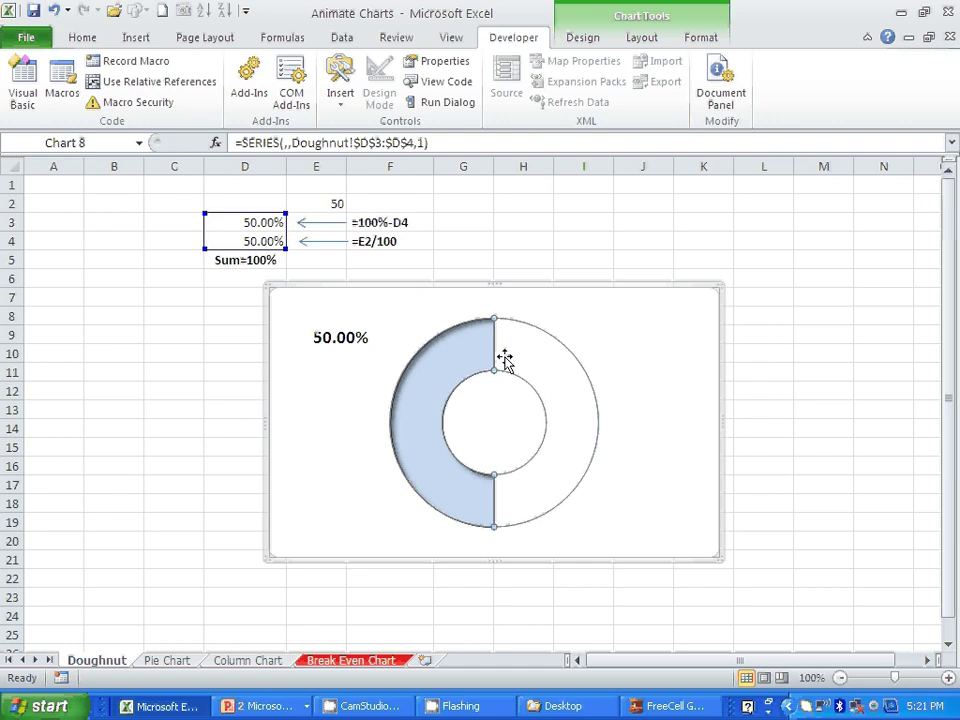
left_click(330, 207)
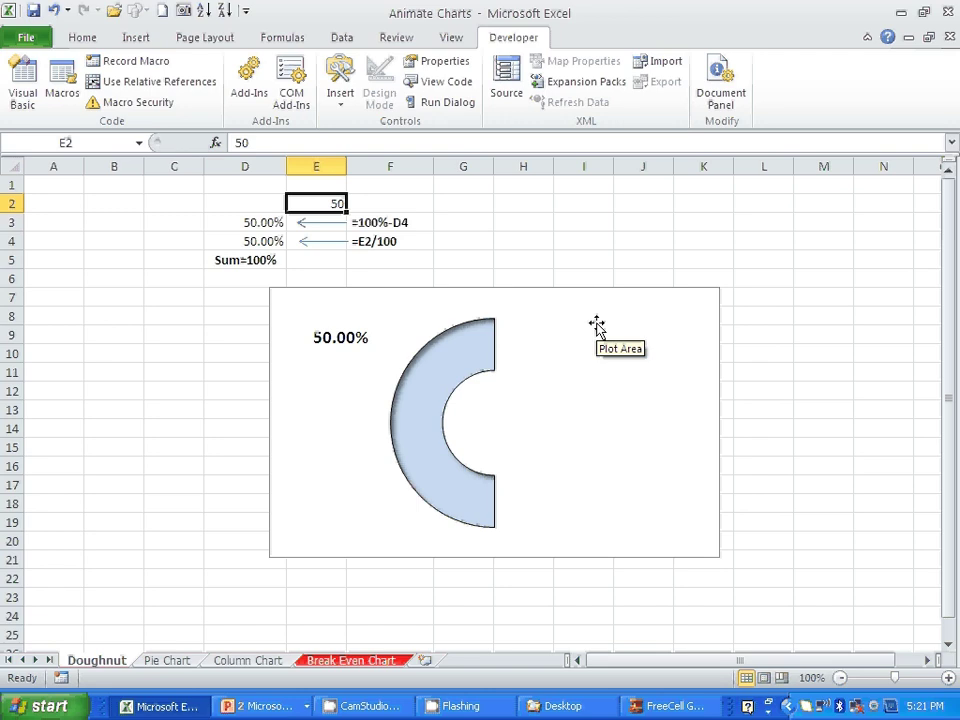
type("60")
key("Return")
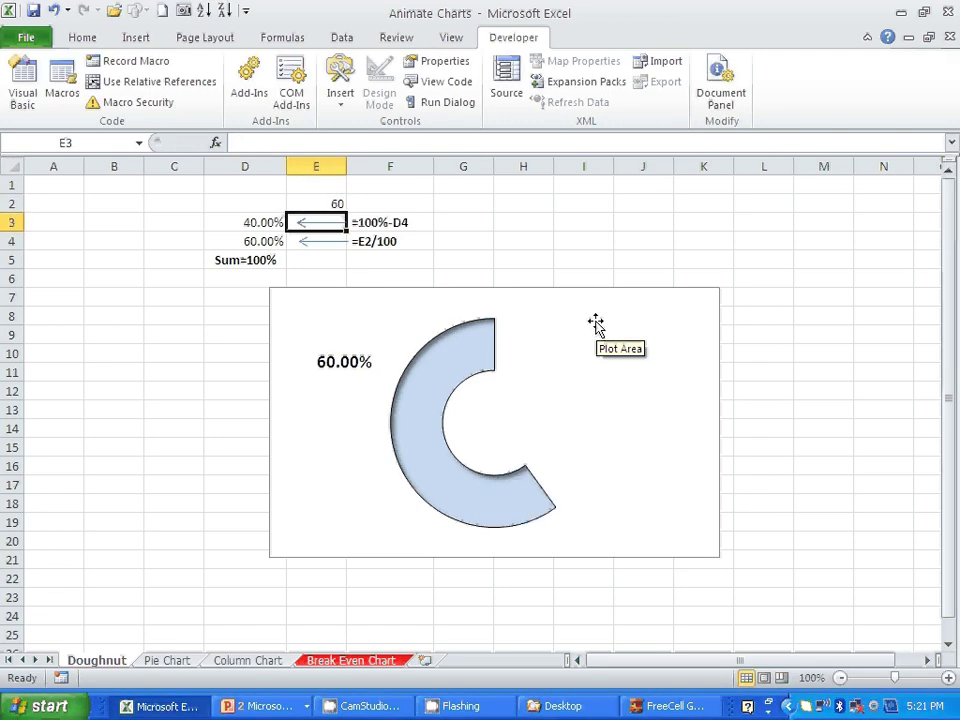
left_click(318, 204)
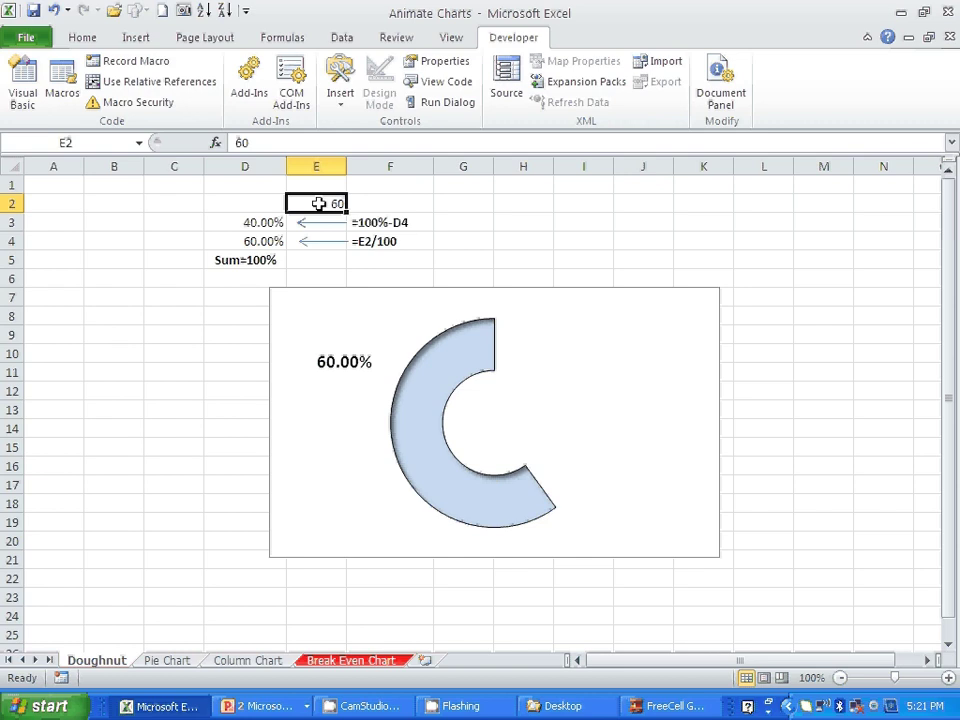
type("50")
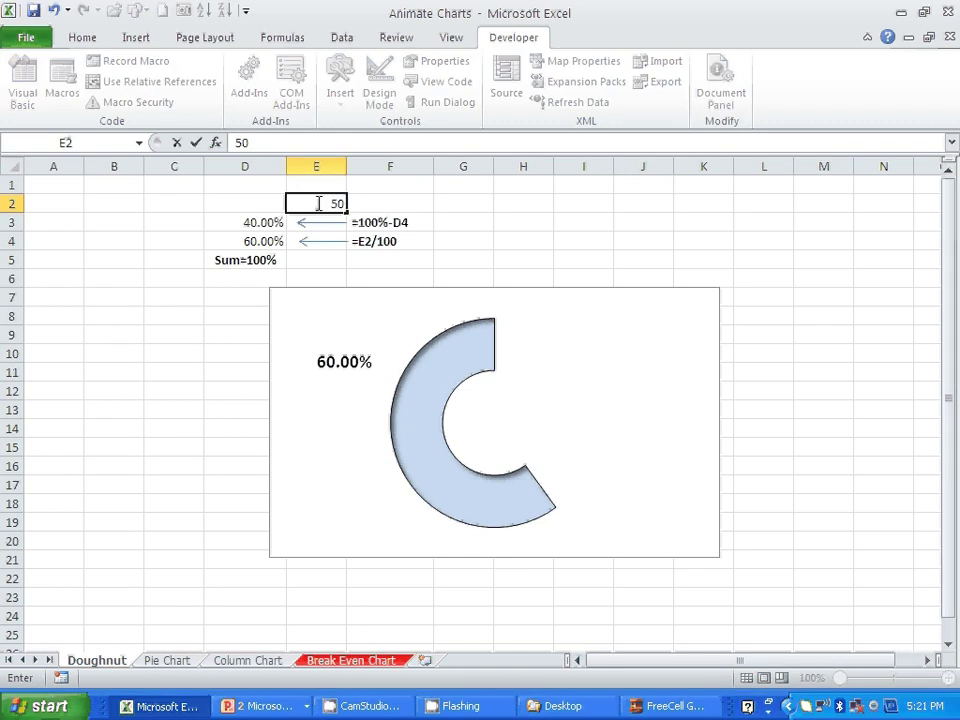
key("Return")
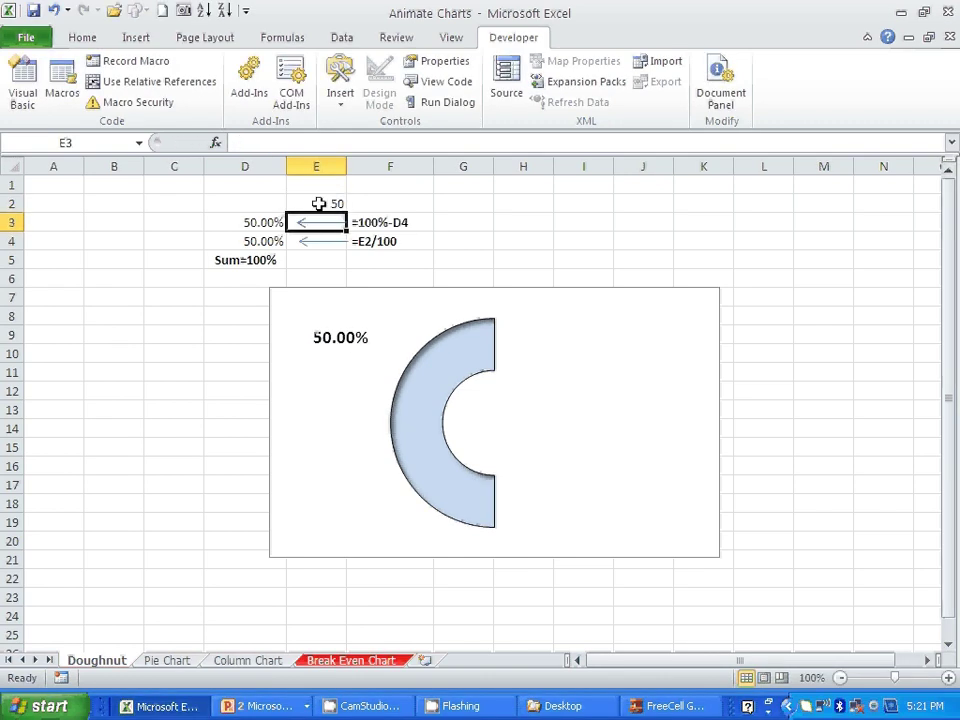
left_click(318, 204)
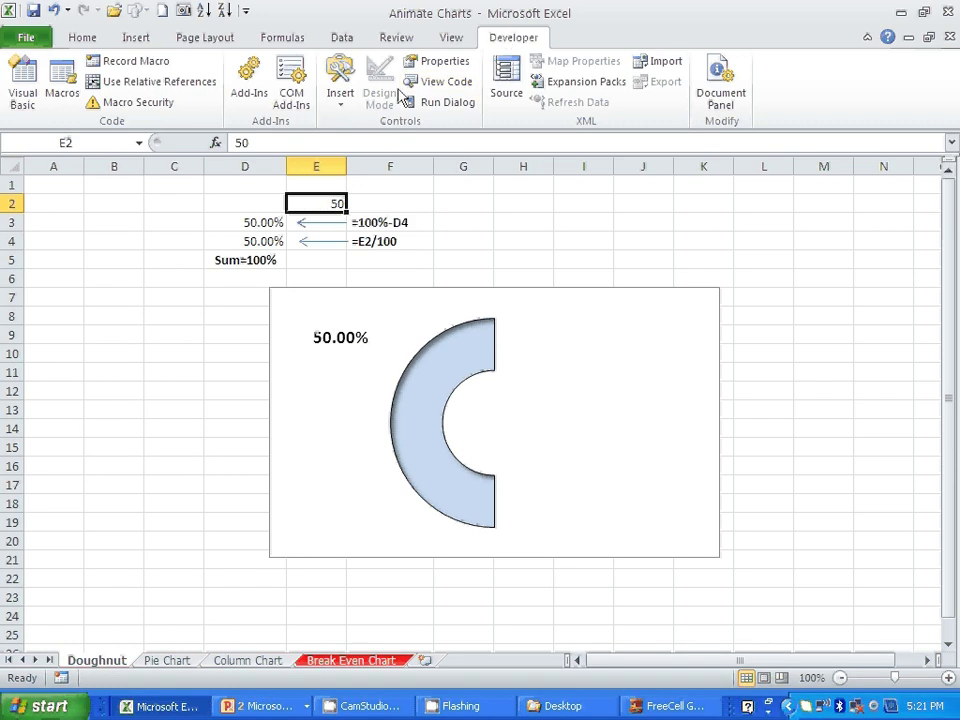
Step: Draw a Form Controls scroll bar from G2 to L4 above the doughnut chart
left_click(341, 104)
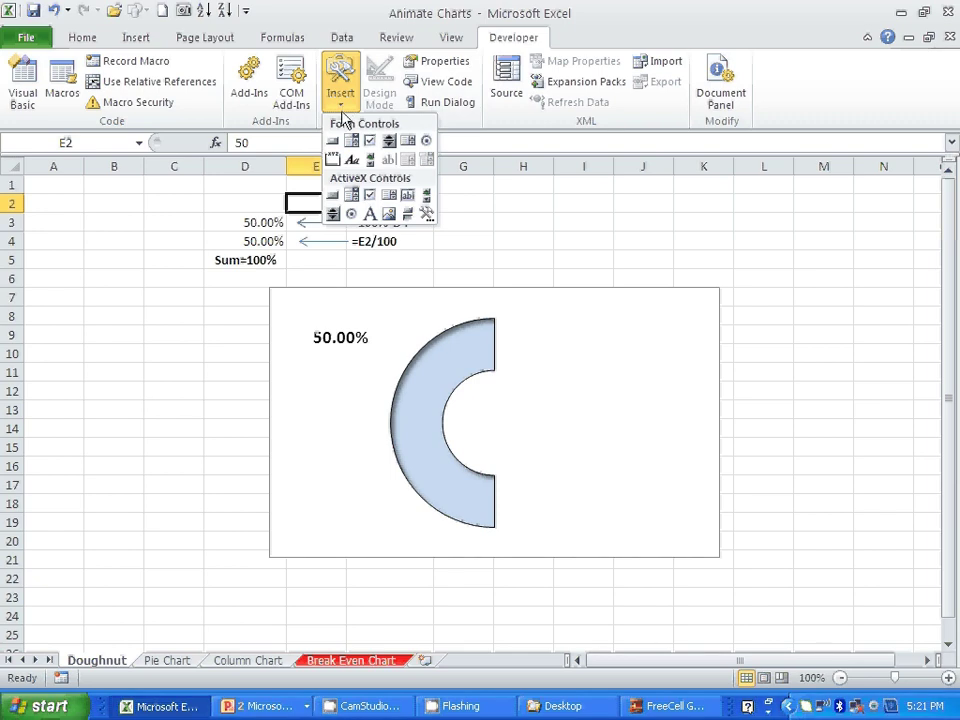
left_click(371, 160)
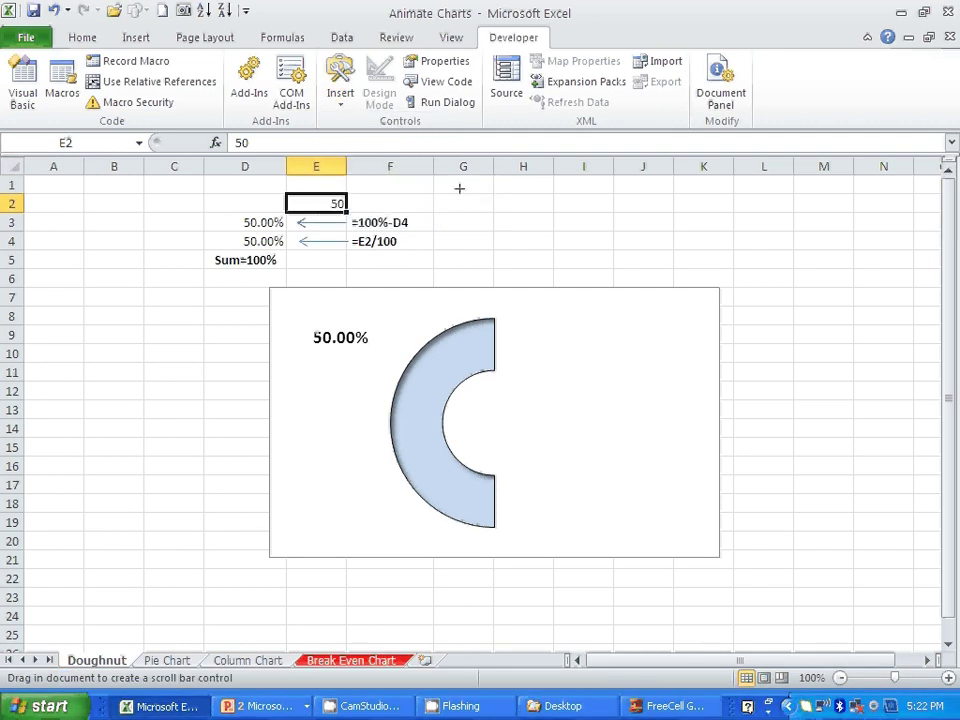
left_click_drag(460, 188, 752, 237)
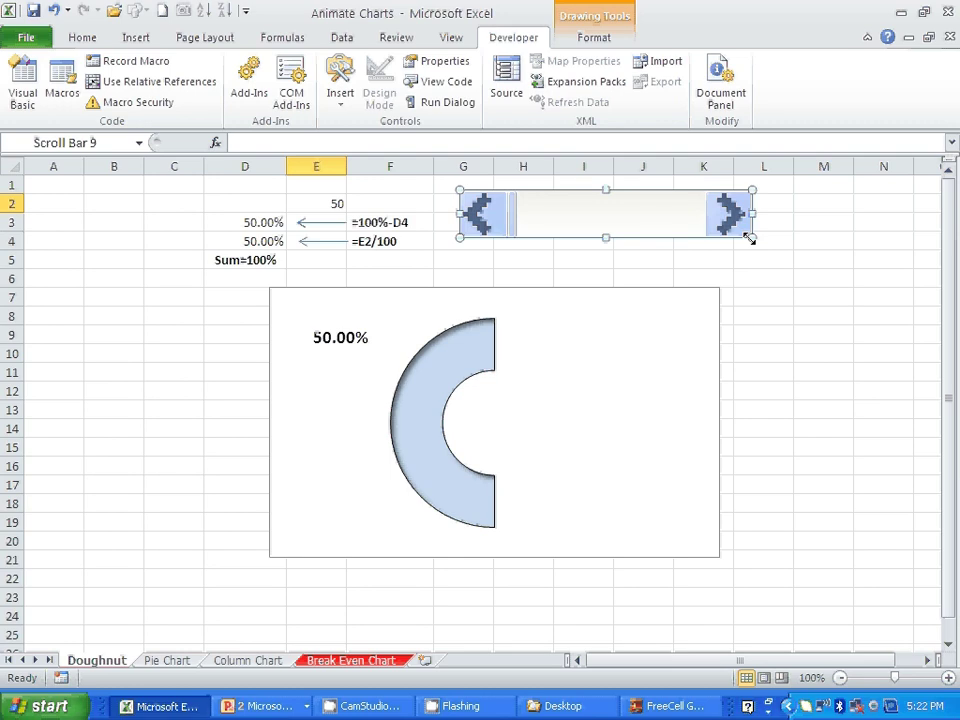
Step: Link the scroll bar to $E$2 with current value 50, range 0–100, step 1, page change 10
right_click(627, 220)
left_click(690, 363)
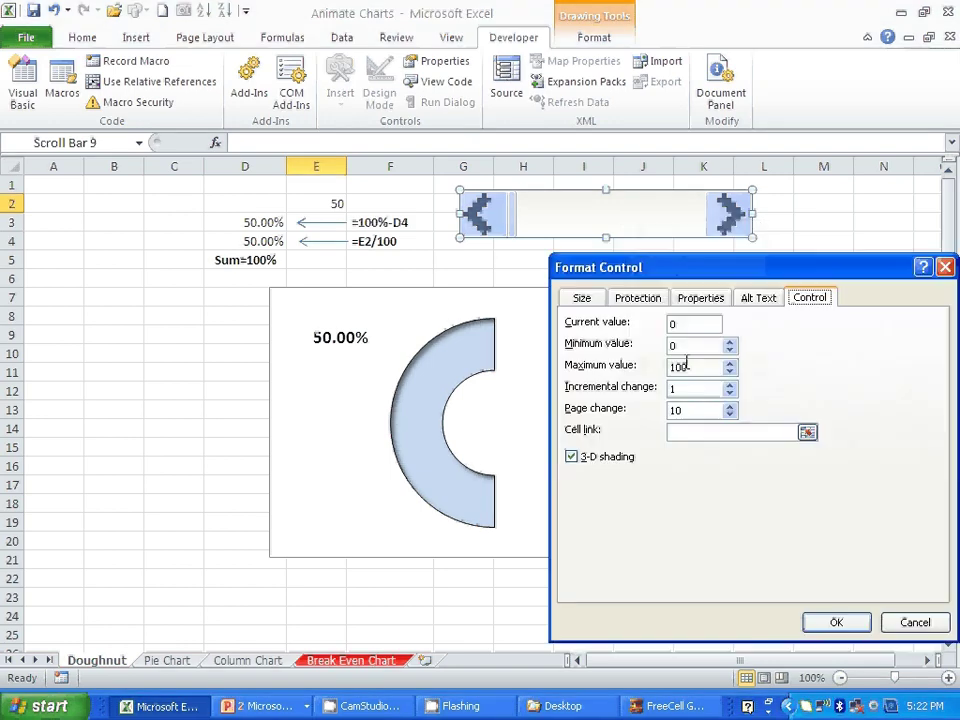
left_click(713, 432)
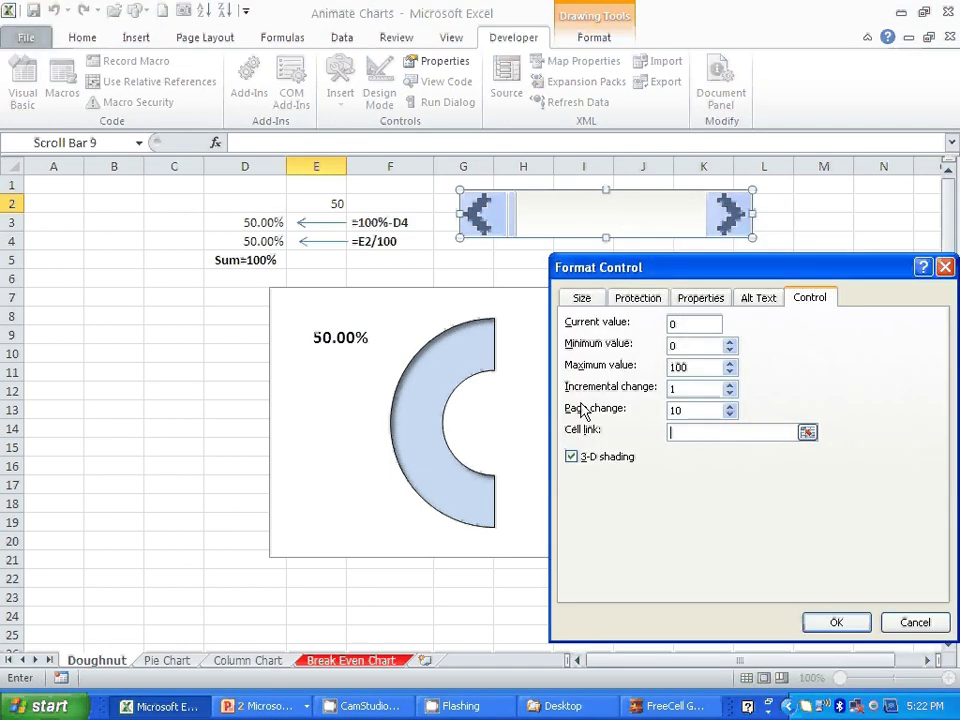
left_click(324, 202)
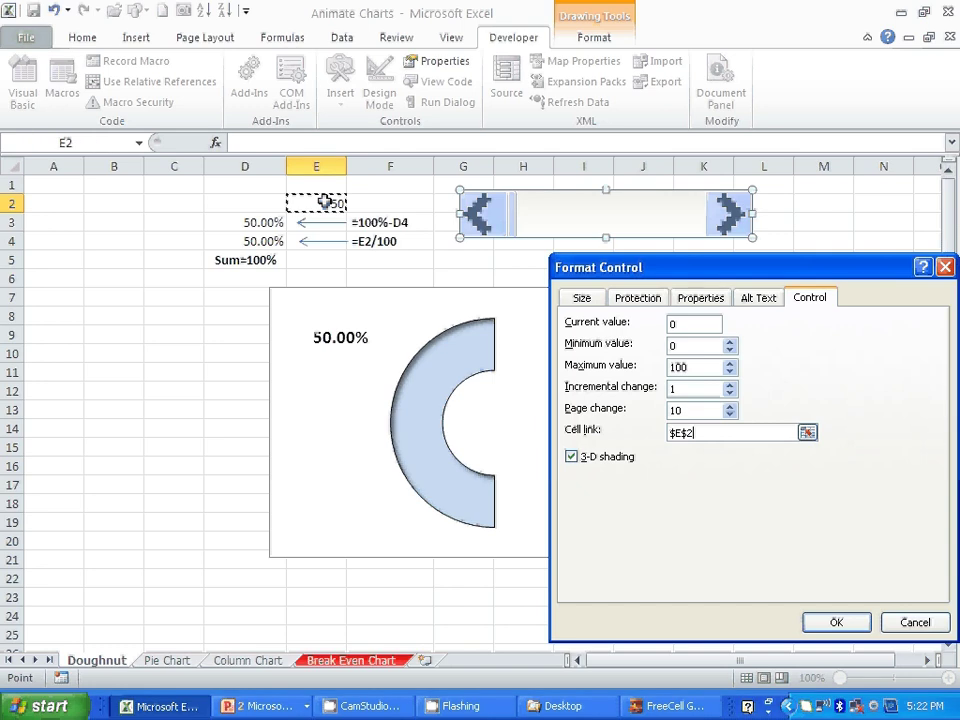
double_click(690, 322)
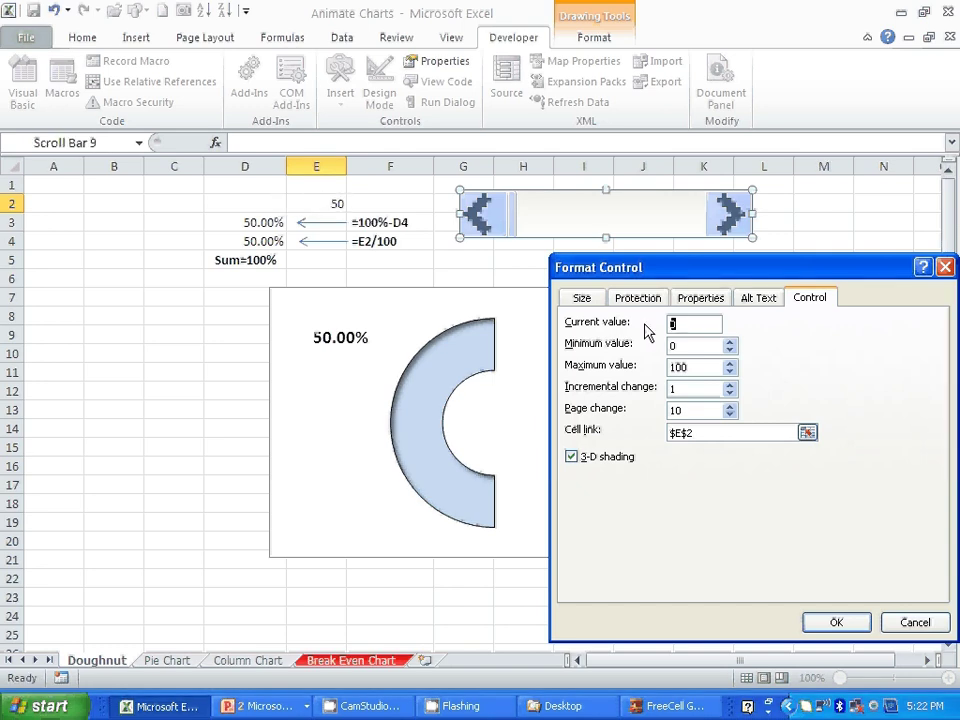
type("50")
left_click(702, 346)
left_click(704, 368)
left_click(701, 388)
left_click(703, 407)
left_click(838, 621)
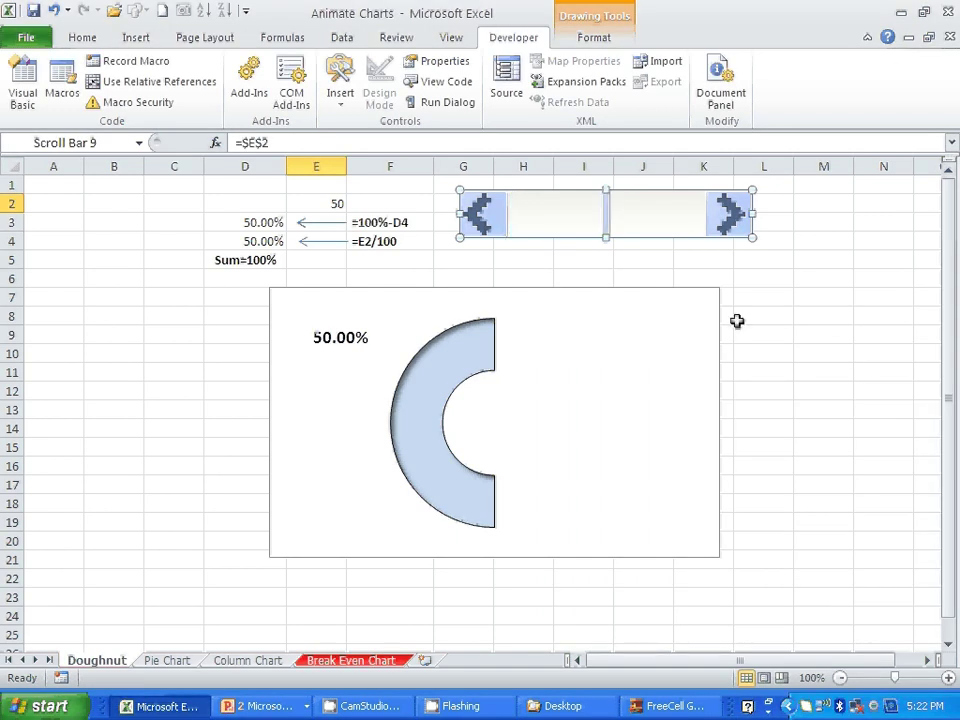
left_click(701, 259)
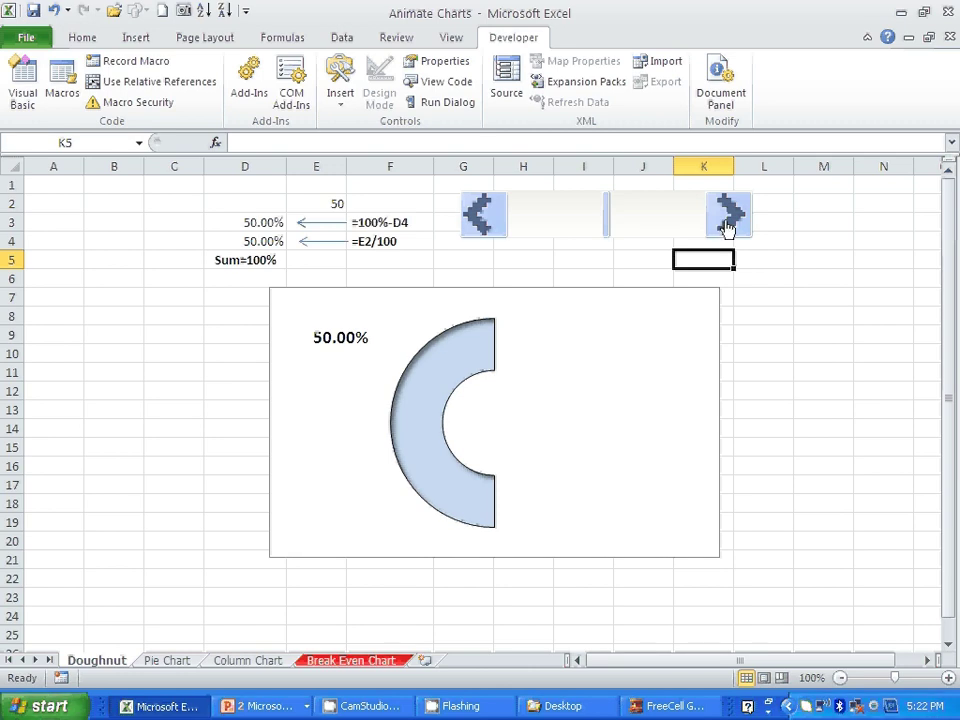
Step: Raise the doughnut percentage in E2 step by step with the scroll bar arrow
left_click(727, 228)
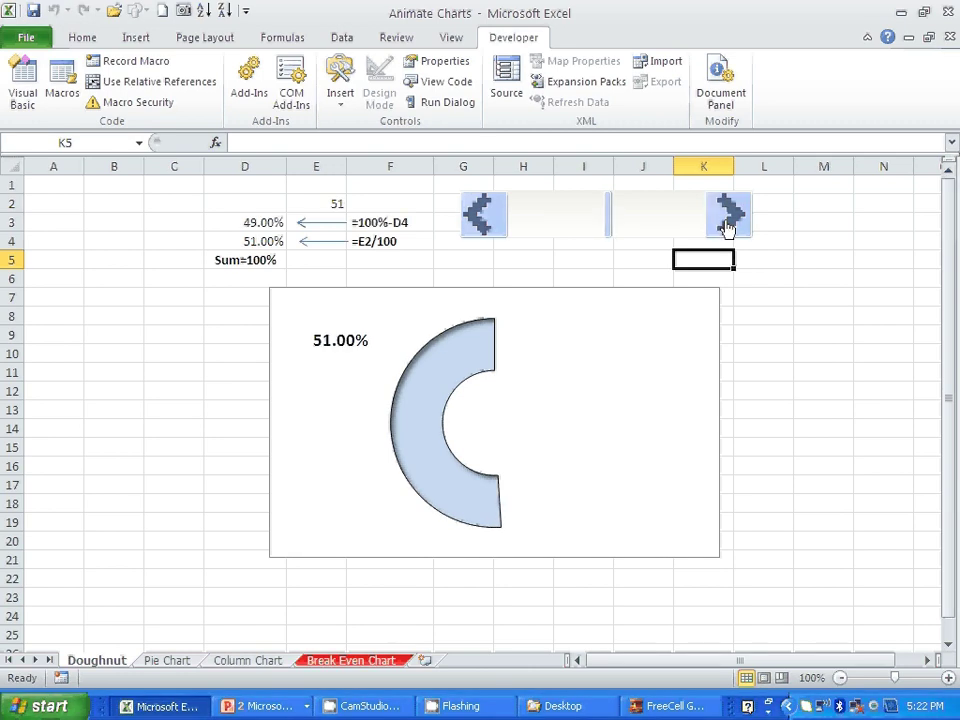
left_click(727, 228)
double_click(727, 228)
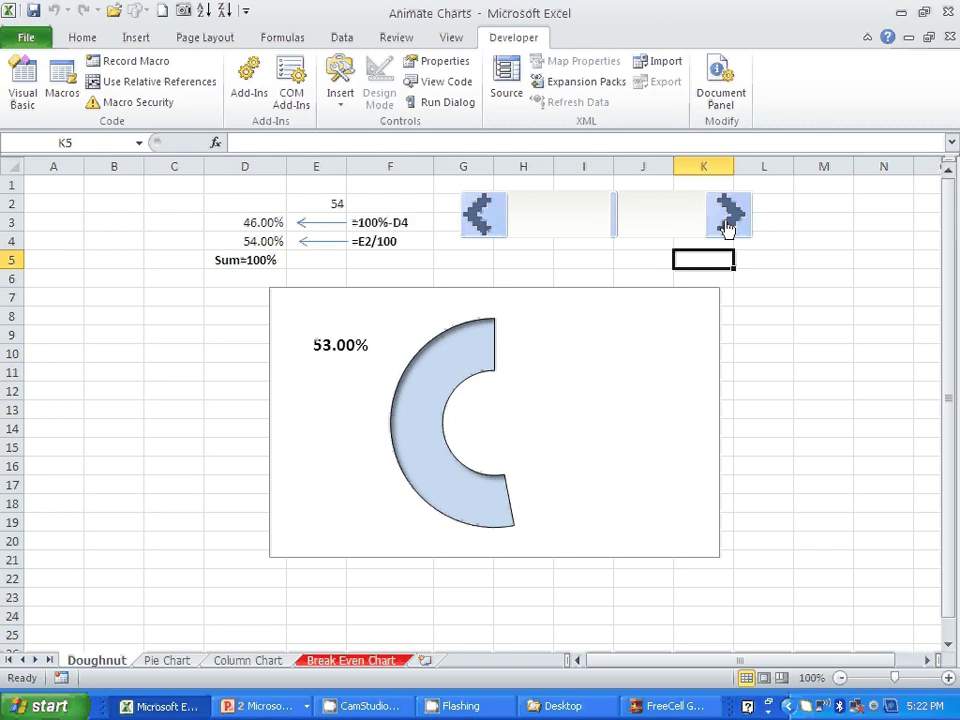
left_click_drag(727, 228, 727, 228)
left_click_drag(508, 219, 497, 218)
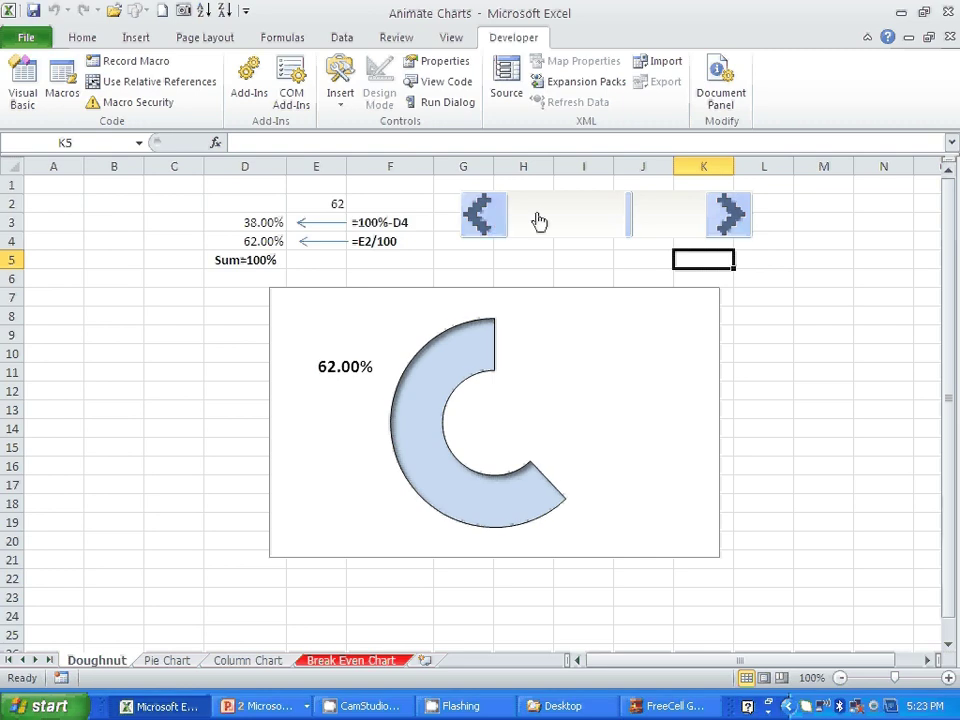
Step: Lower E2 by tens down to 22 and back up, then show the Pie Chart sheet
left_click(538, 219)
left_click(538, 219)
left_click(538, 219)
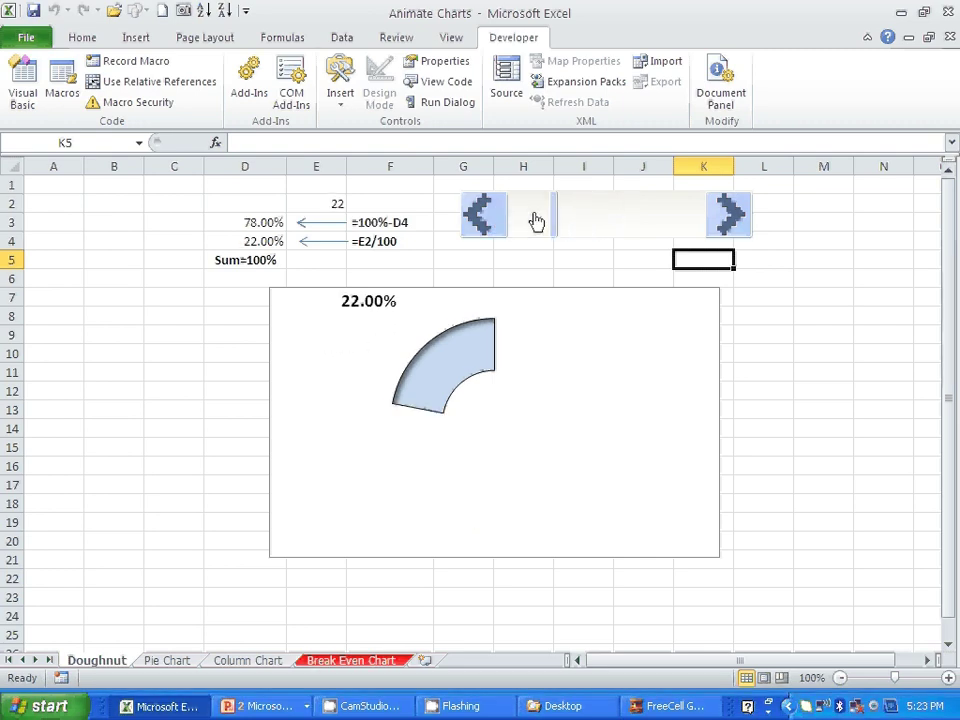
left_click(657, 237)
left_click(657, 237)
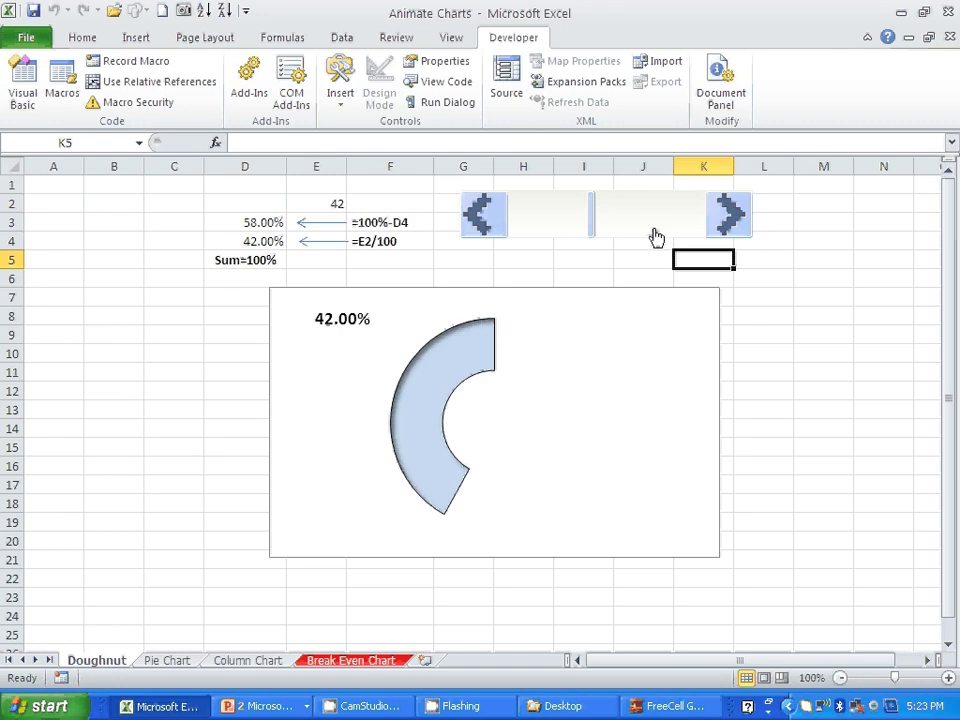
left_click(180, 662)
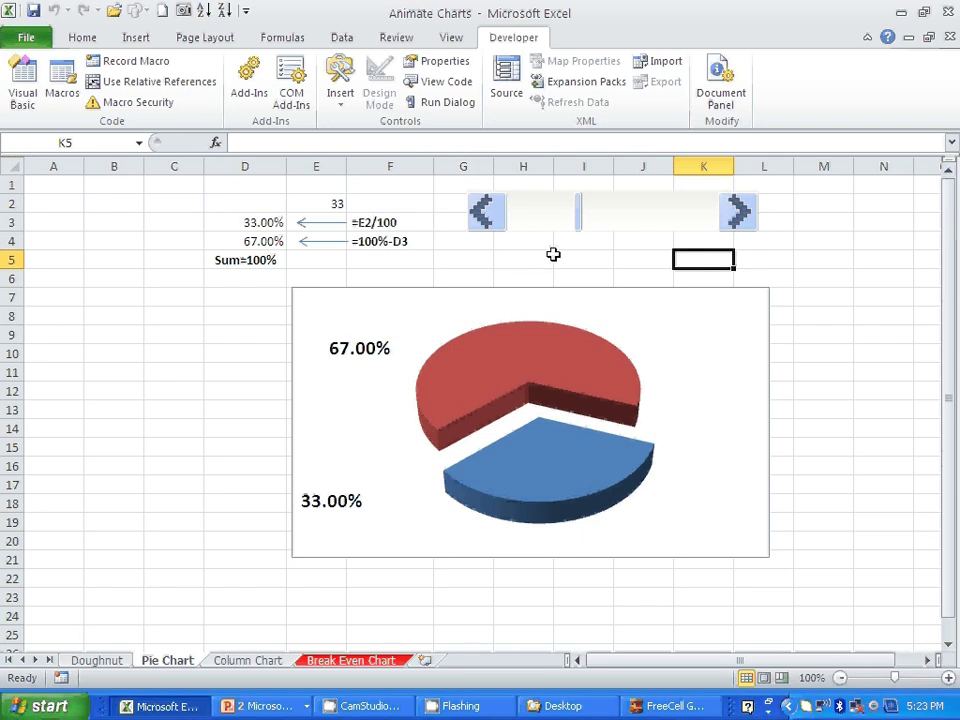
right_click(613, 222)
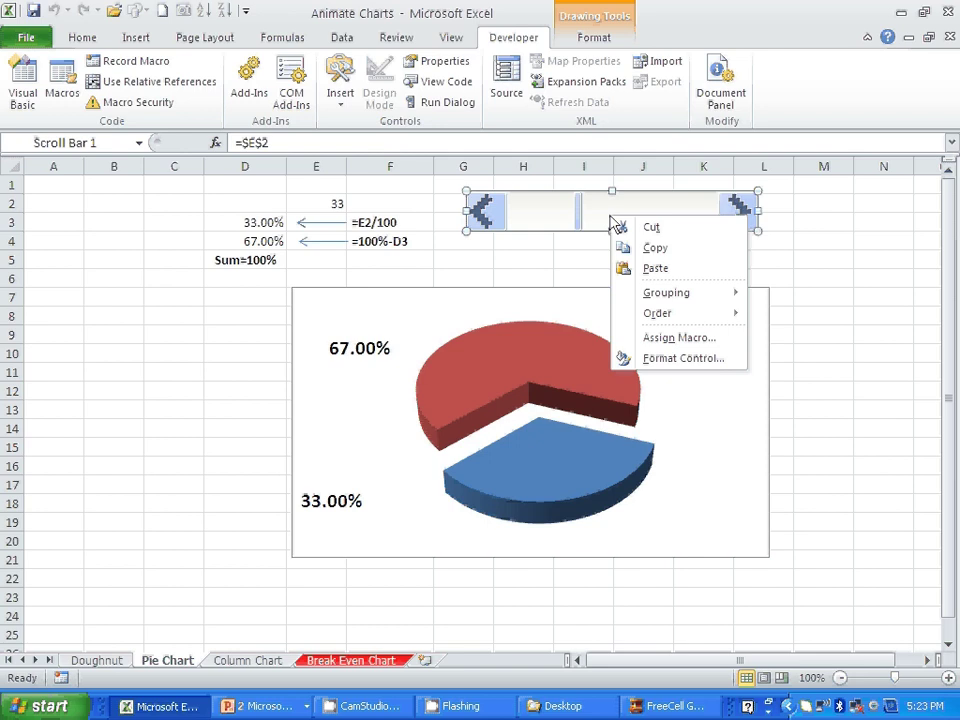
left_click(683, 358)
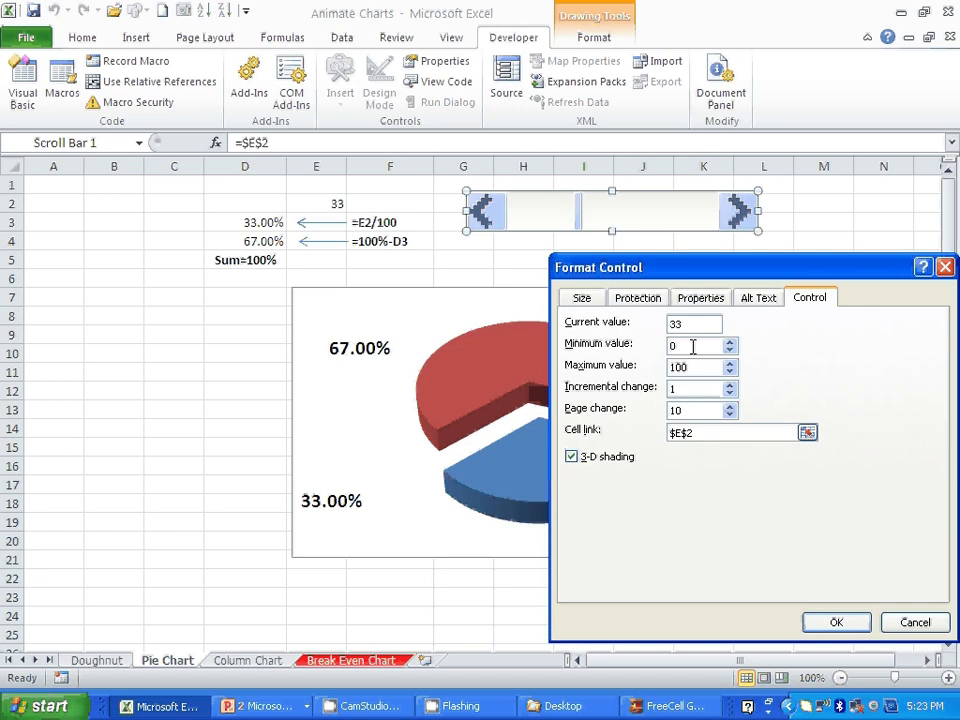
left_click(693, 346)
left_click(702, 390)
left_click(696, 411)
left_click(714, 432)
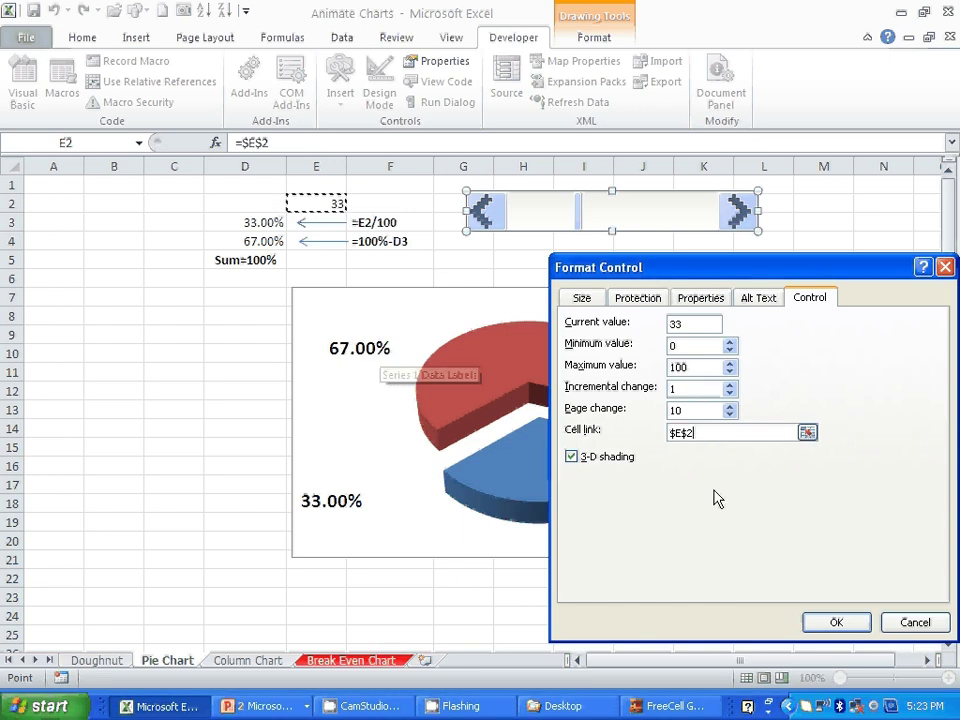
left_click(836, 622)
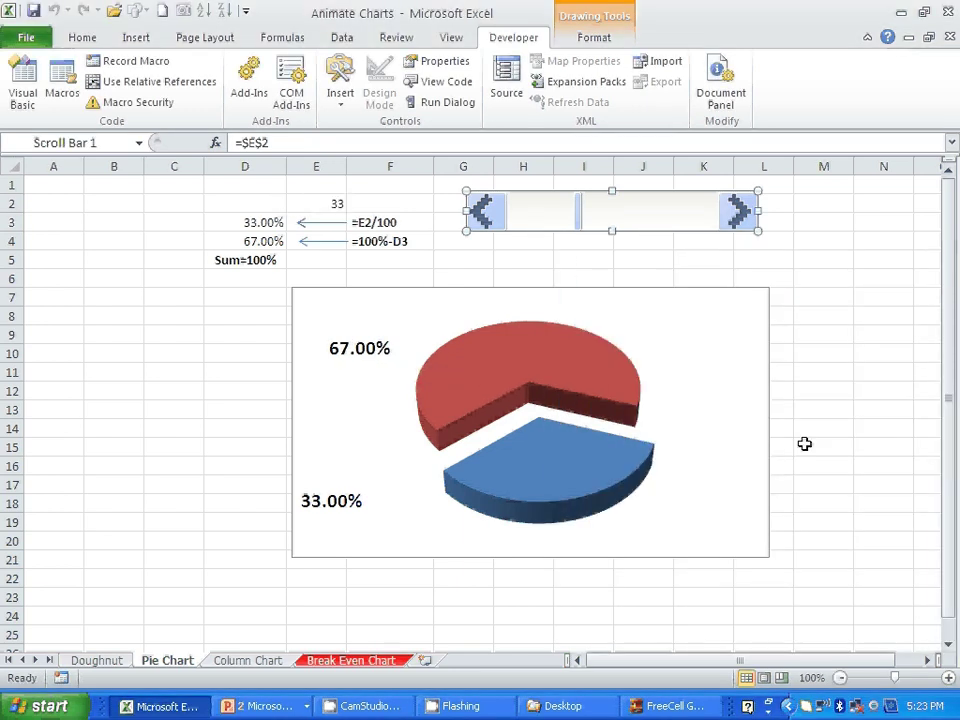
Step: Nudge E2 up and down by ones with the scroll bar arrows to resize the blue slice
left_click(806, 444)
left_click(736, 215)
left_click(736, 215)
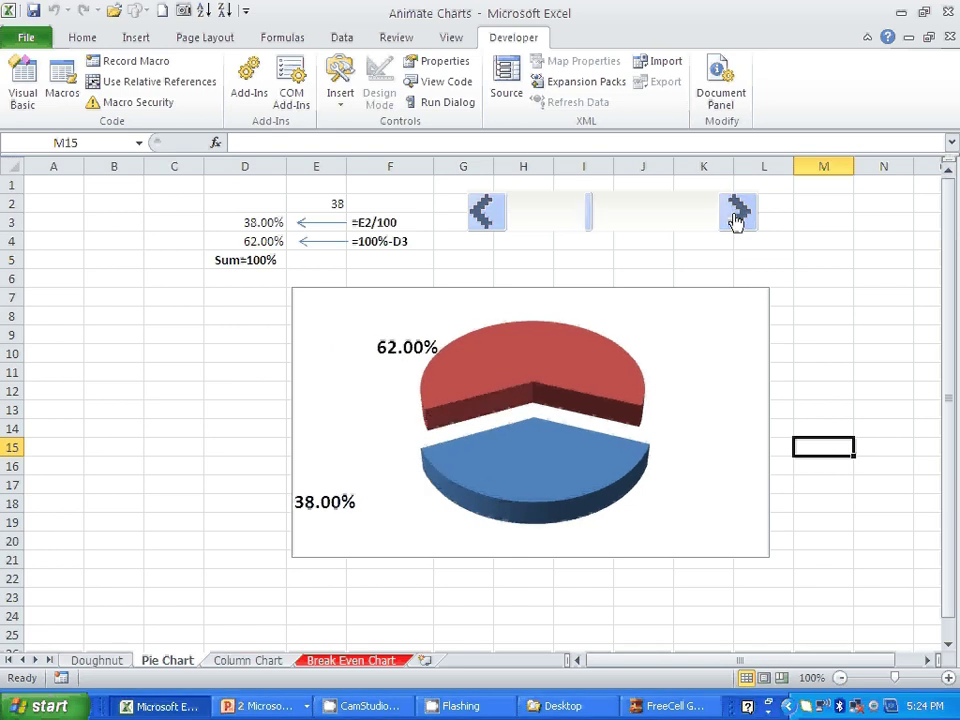
left_click(736, 215)
left_click(736, 215)
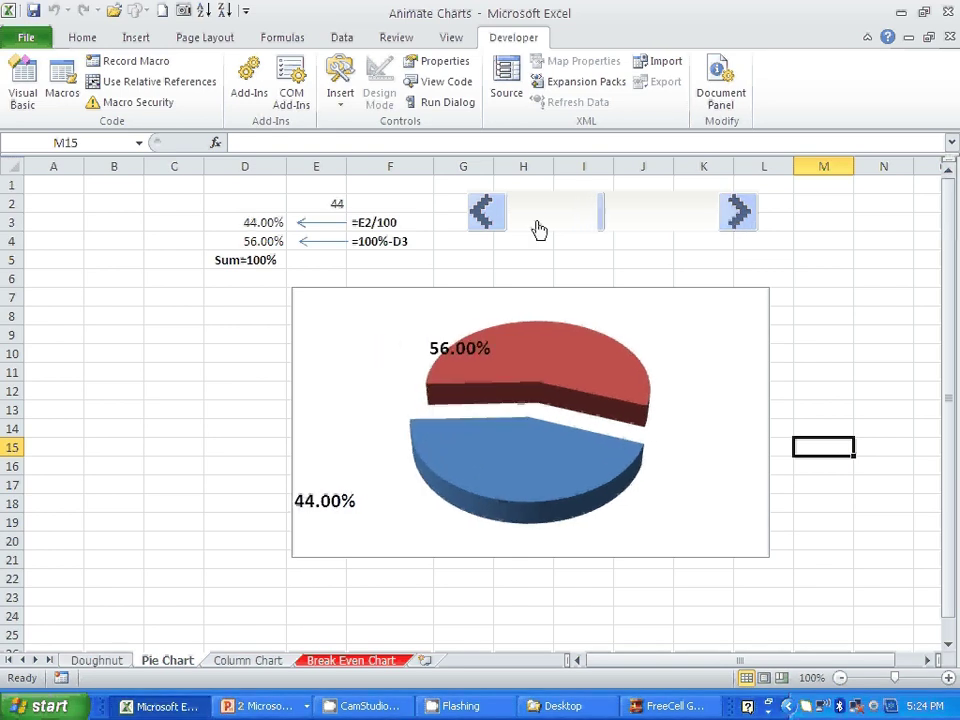
left_click(484, 214)
left_click(484, 222)
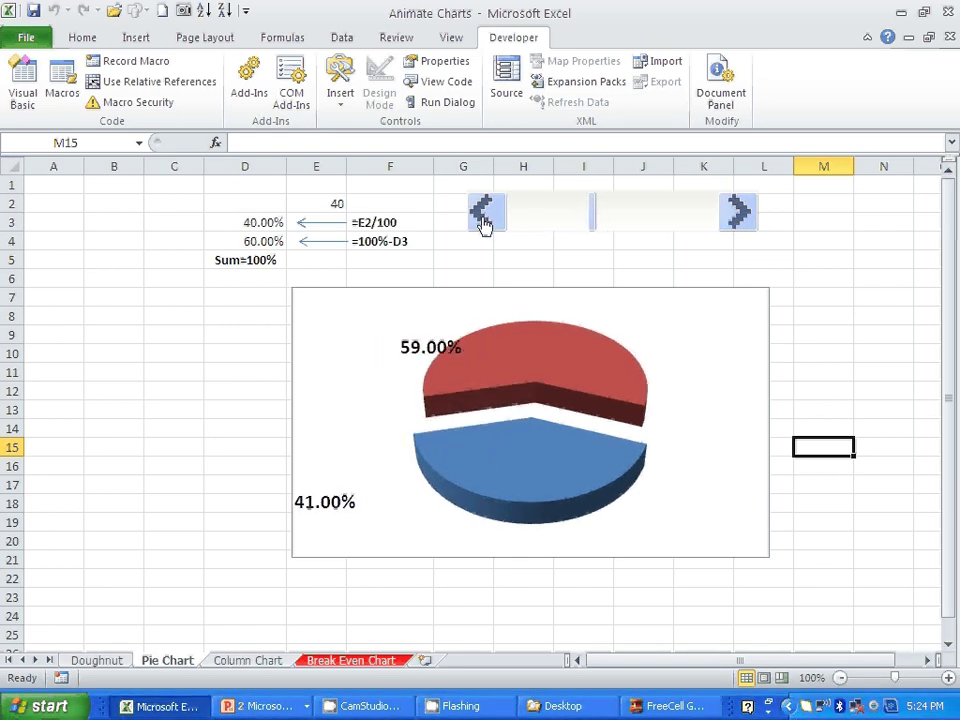
left_click(484, 222)
left_click(484, 222)
left_click(484, 222)
left_click(484, 222)
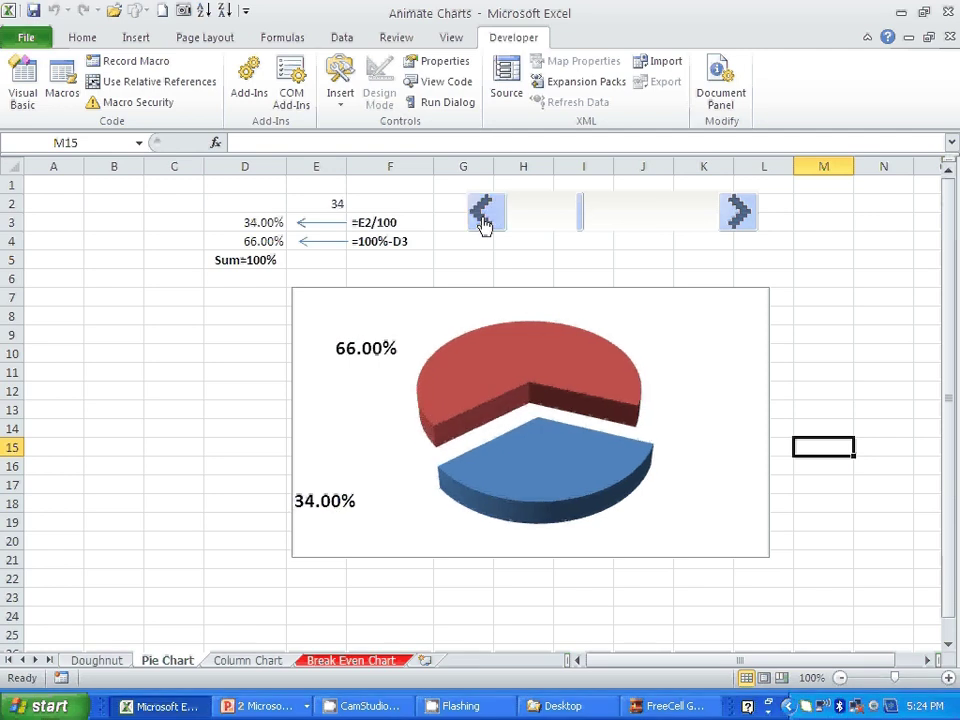
left_click(484, 222)
left_click(484, 222)
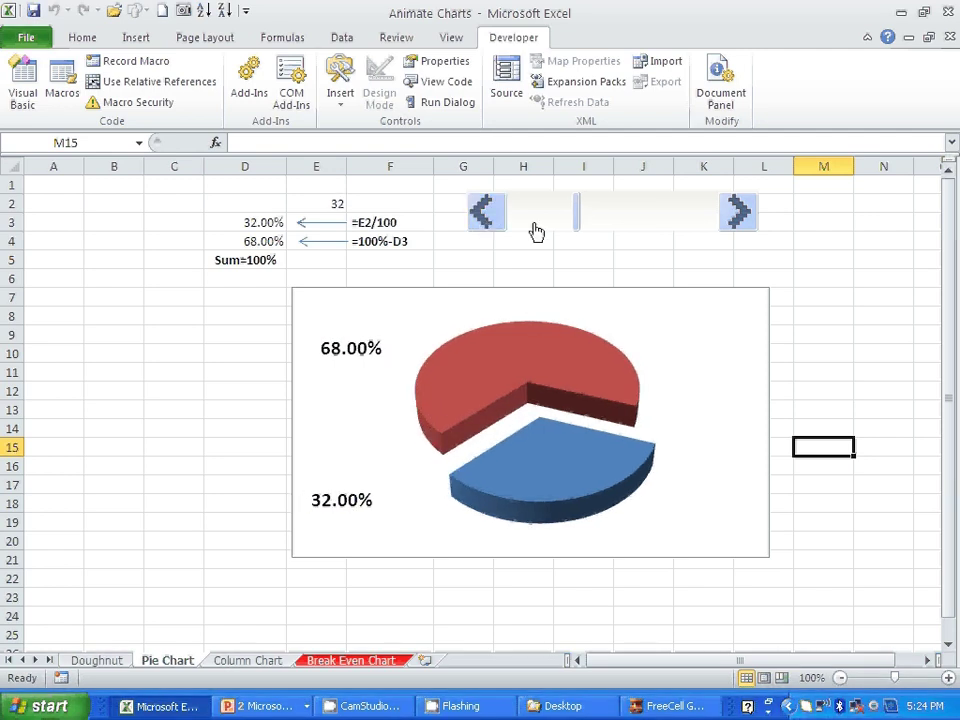
Step: Jump E2 up by tens to 62 for a 62%/38% pie, then show the Column Chart sheet
left_click(660, 230)
left_click(660, 230)
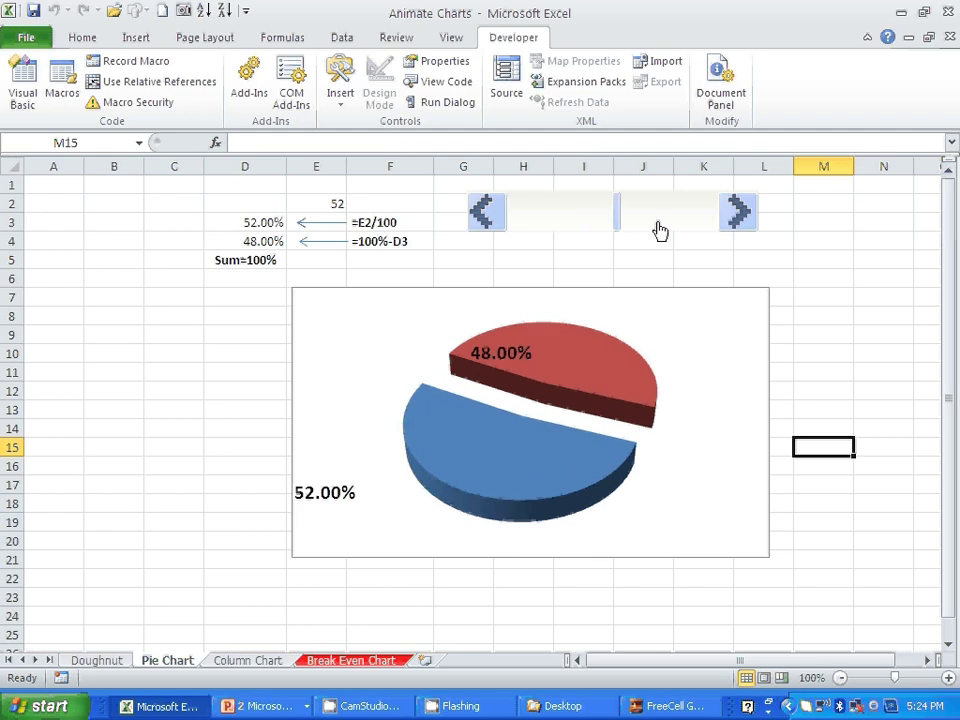
left_click(660, 232)
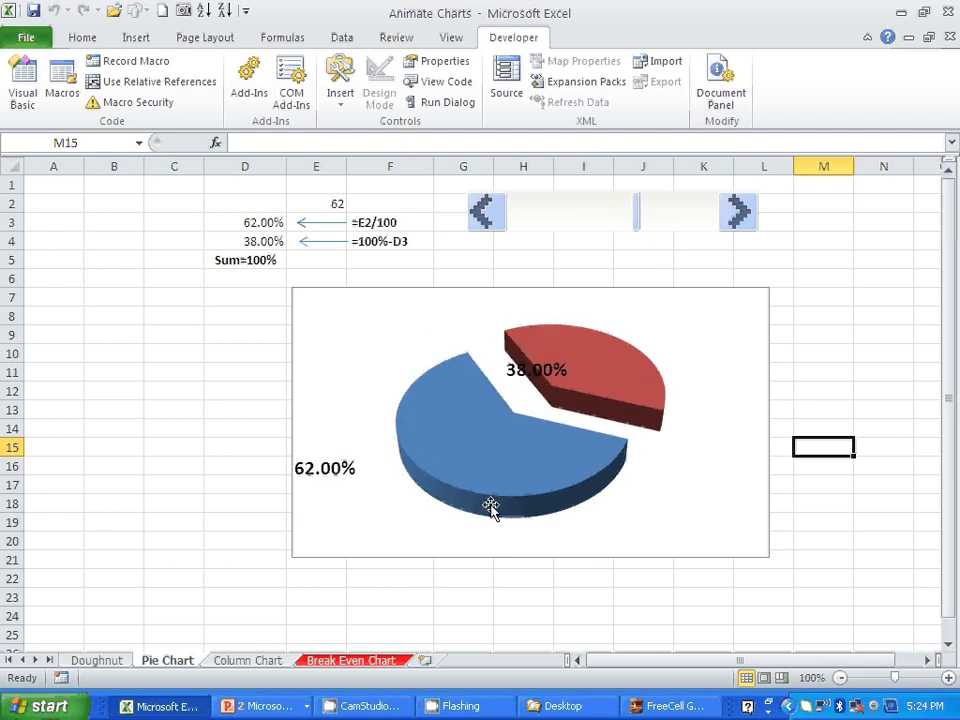
mouse_move(490, 507)
left_click(247, 660)
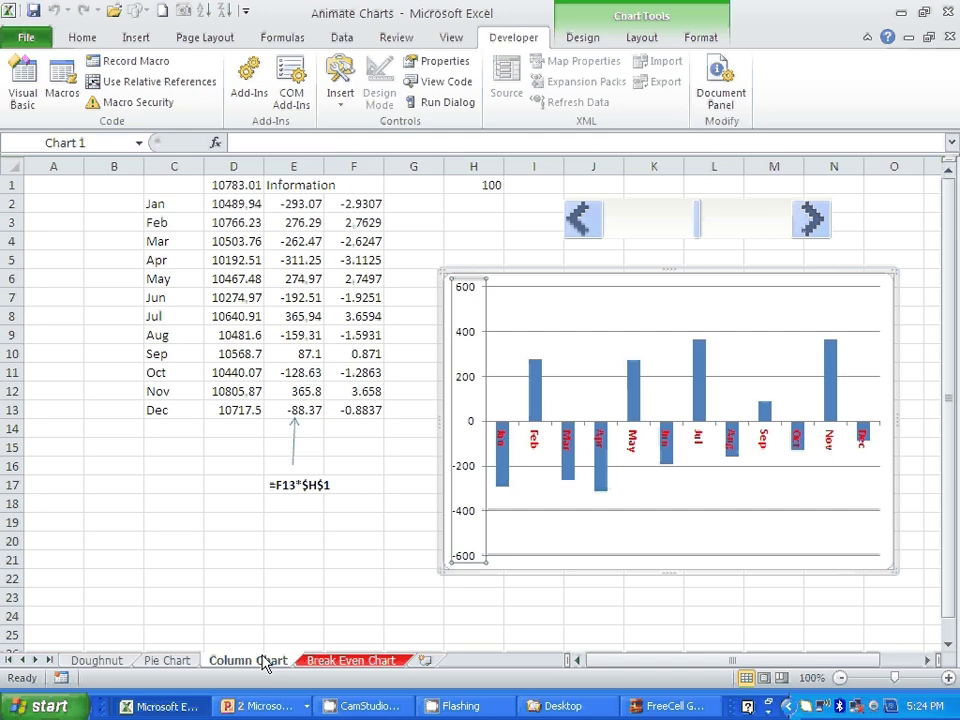
Step: Enter 101 in multiplier cell H1, rescaling Jan to -296.001 and Jul to 369.5994
left_click(375, 203)
left_click(447, 185)
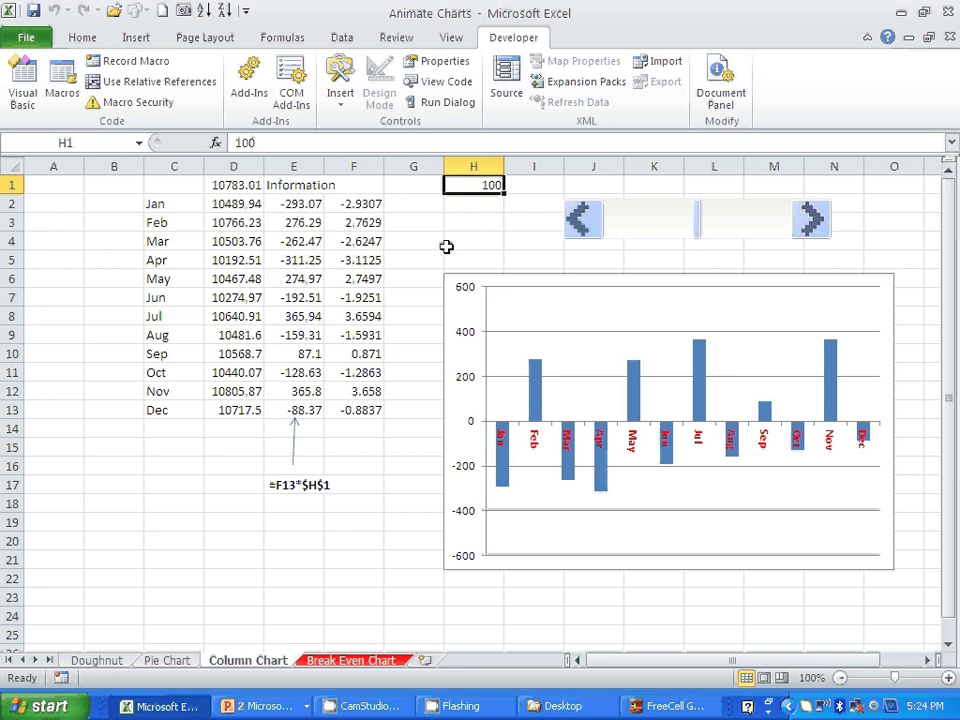
type("101")
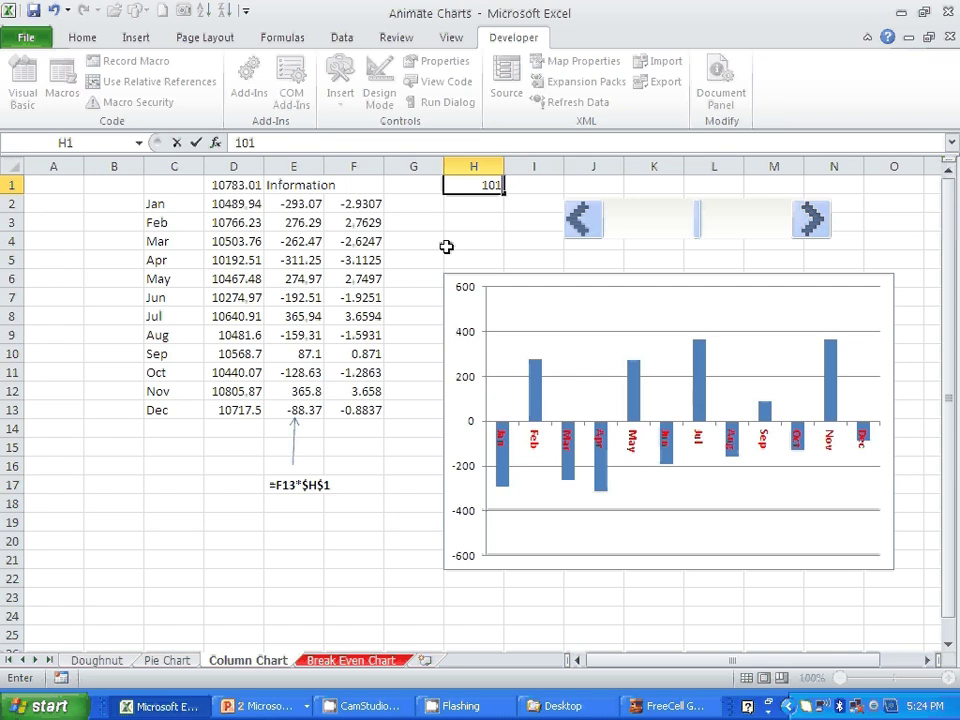
key("Return")
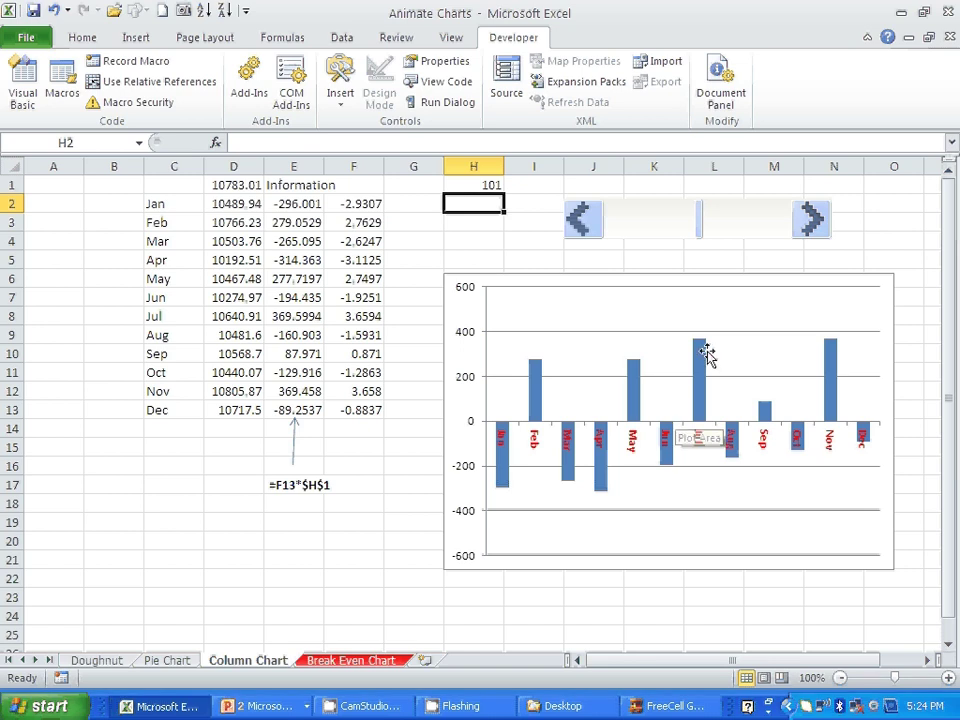
mouse_move(706, 390)
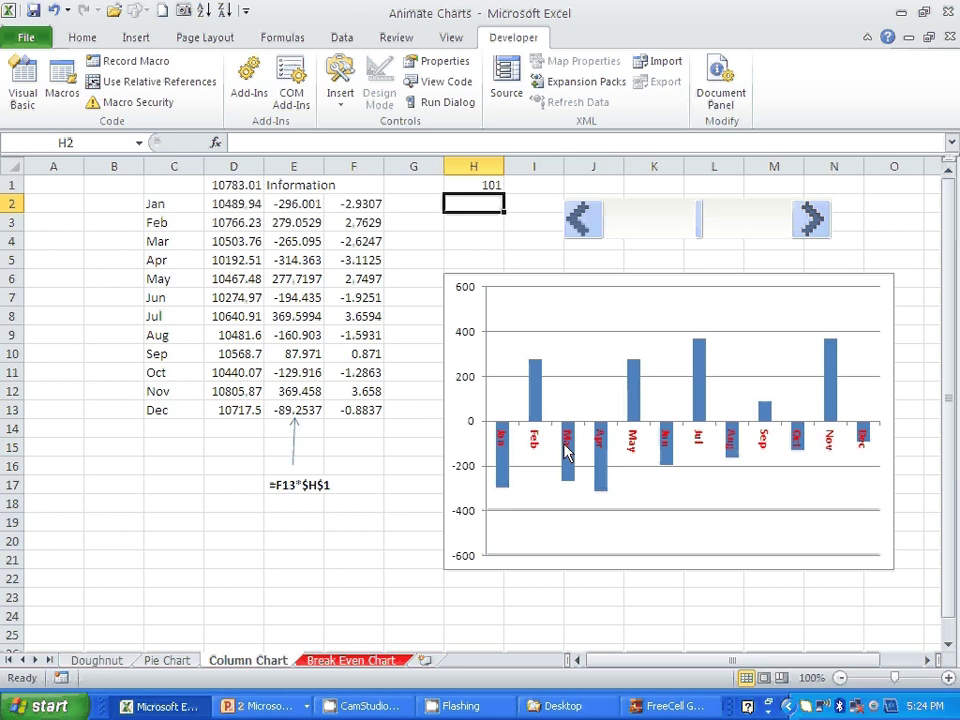
right_click(466, 387)
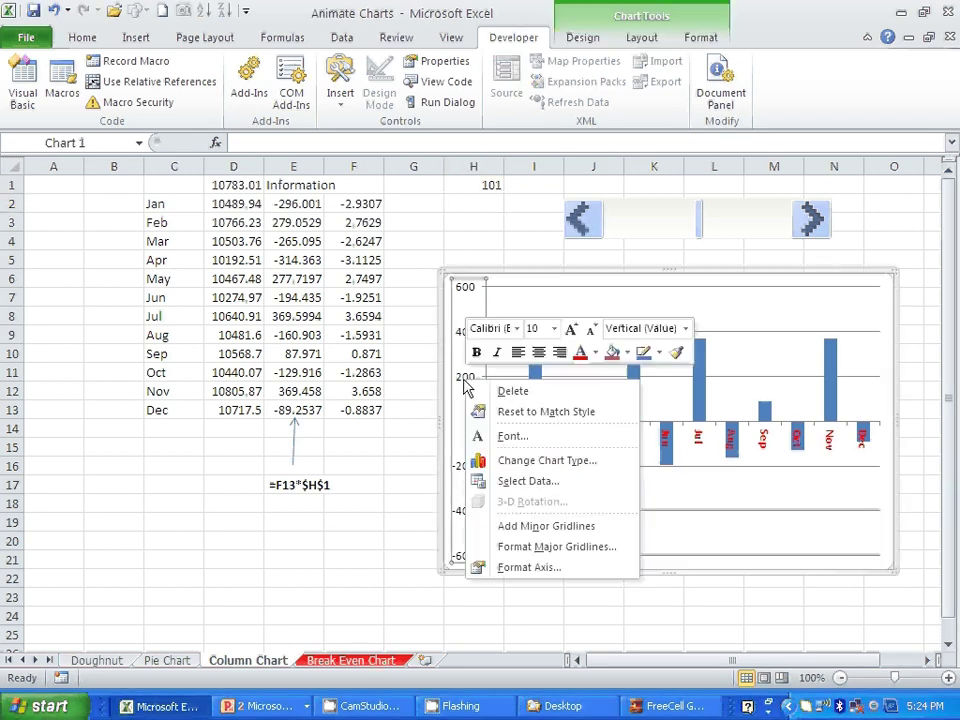
left_click(515, 570)
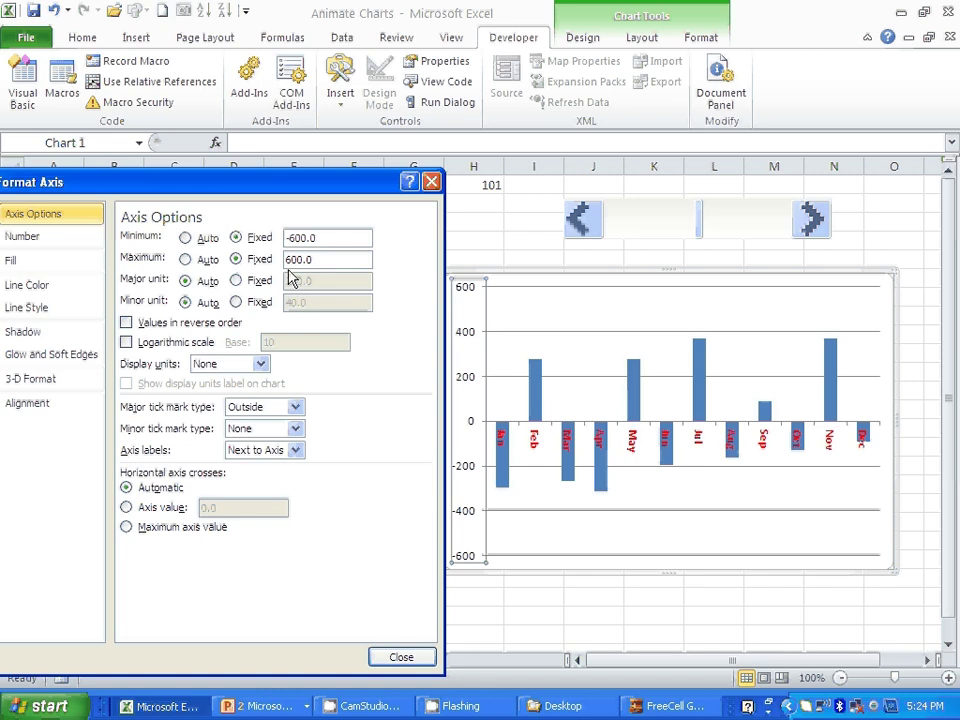
left_click(401, 659)
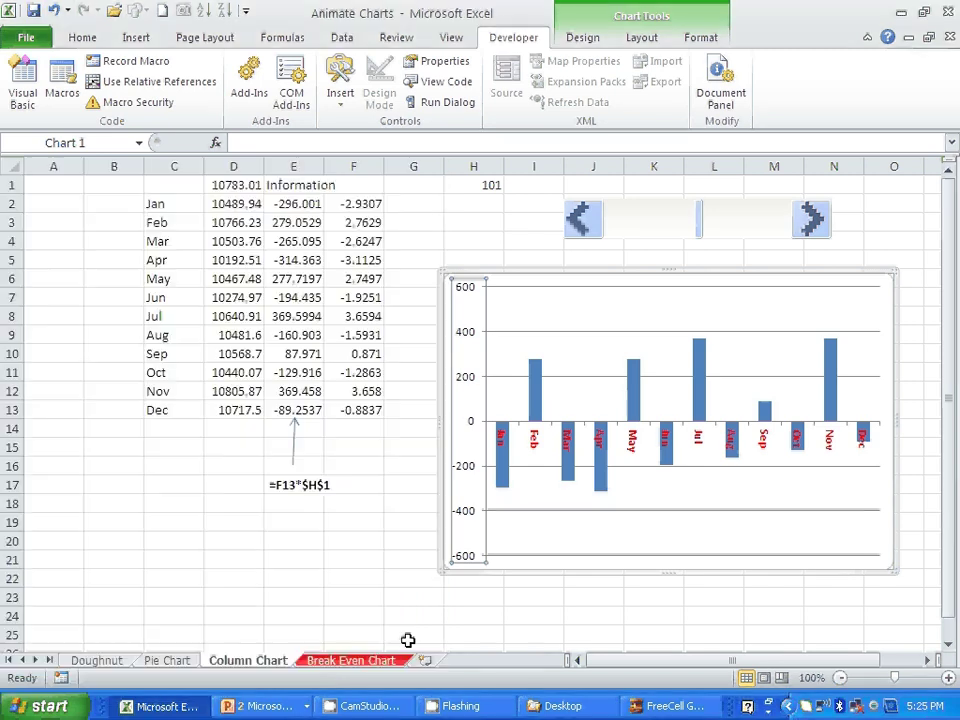
left_click(401, 545)
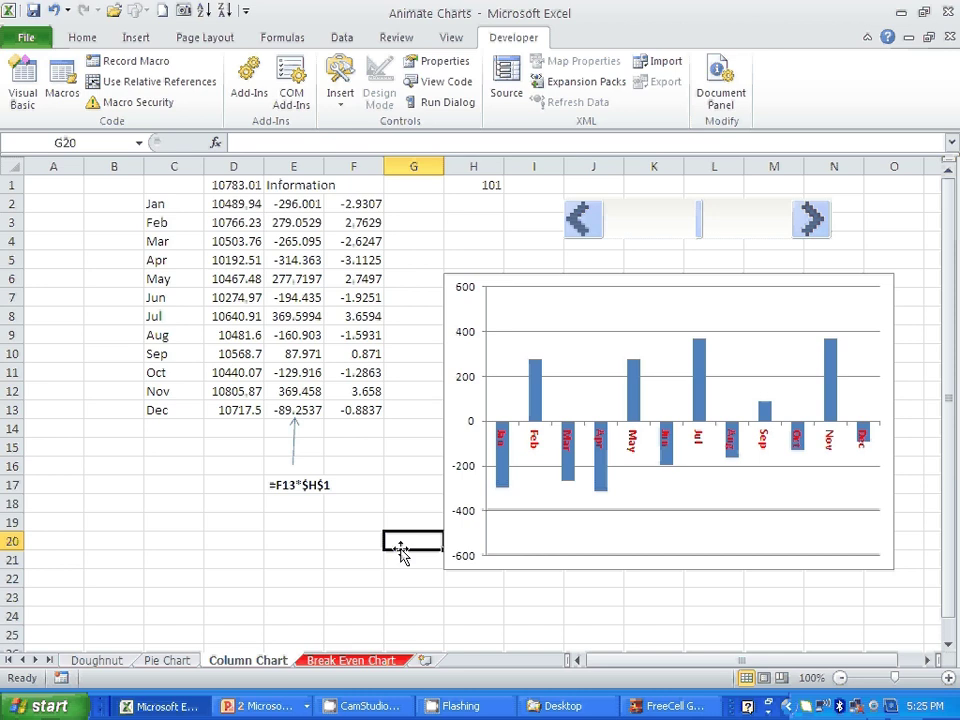
Step: Reset the Column Chart scroll bar's current value to 100, keeping its $H$1 cell link
right_click(621, 226)
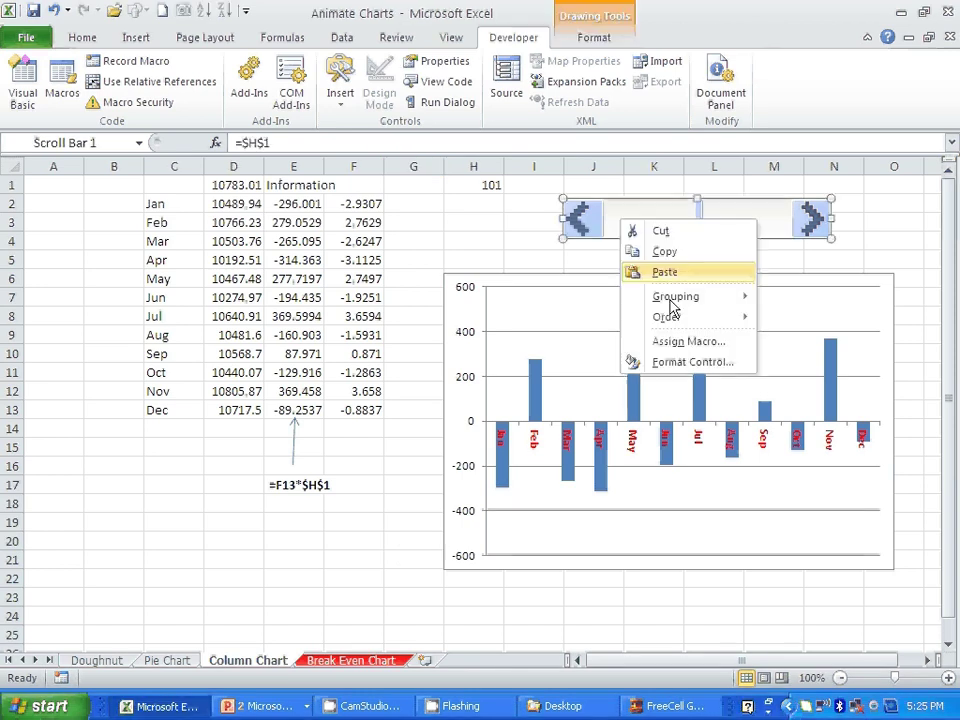
left_click(679, 366)
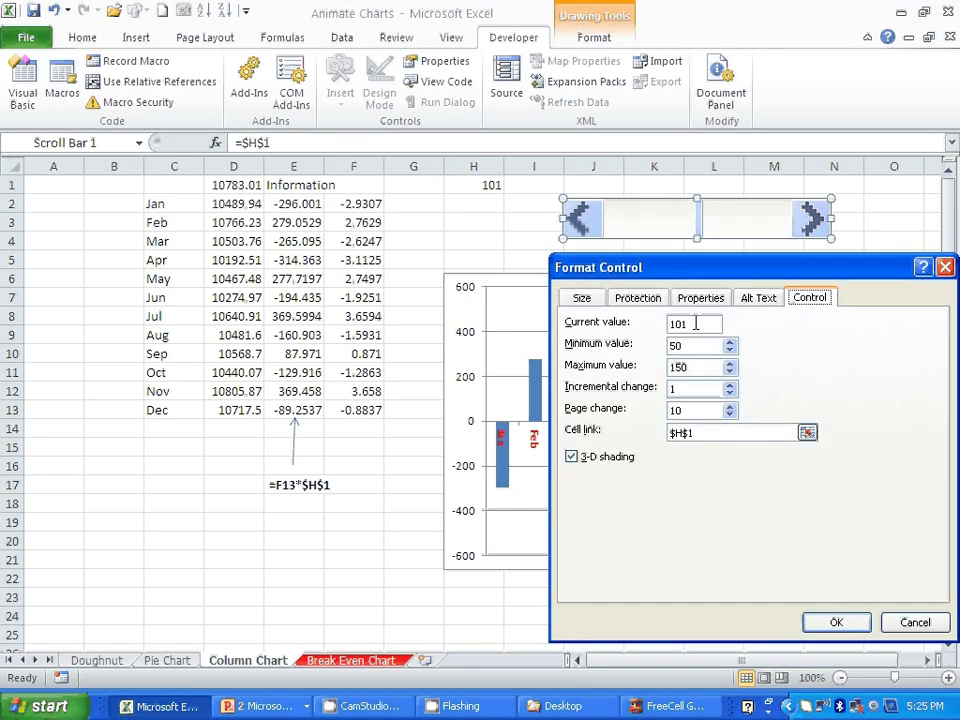
left_click_drag(686, 323, 652, 328)
type("100")
left_click(694, 389)
left_click(817, 627)
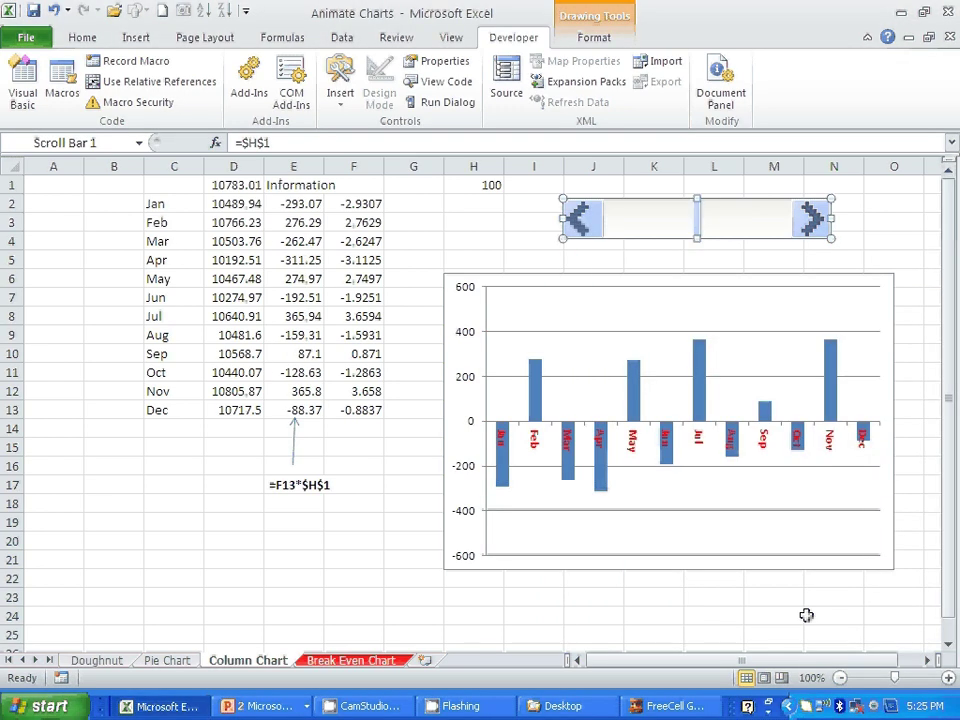
left_click(534, 241)
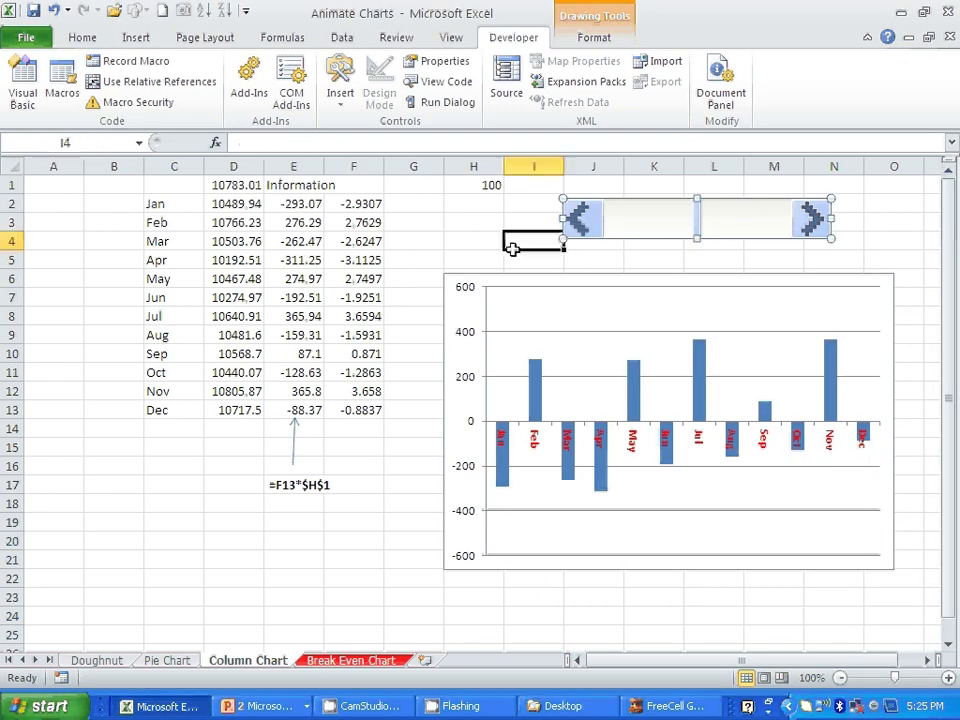
Step: Lower the H1 multiplier one step at a time down to 80, shrinking the columns
left_click(579, 224)
double_click(579, 224)
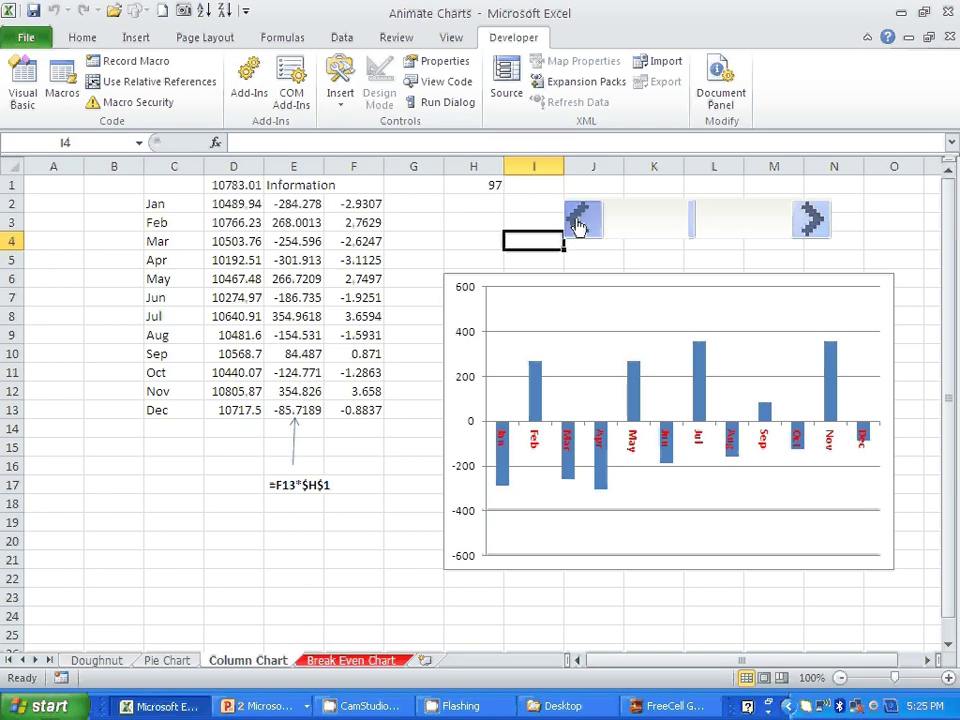
left_click(579, 224)
left_click(579, 224)
left_click(579, 224)
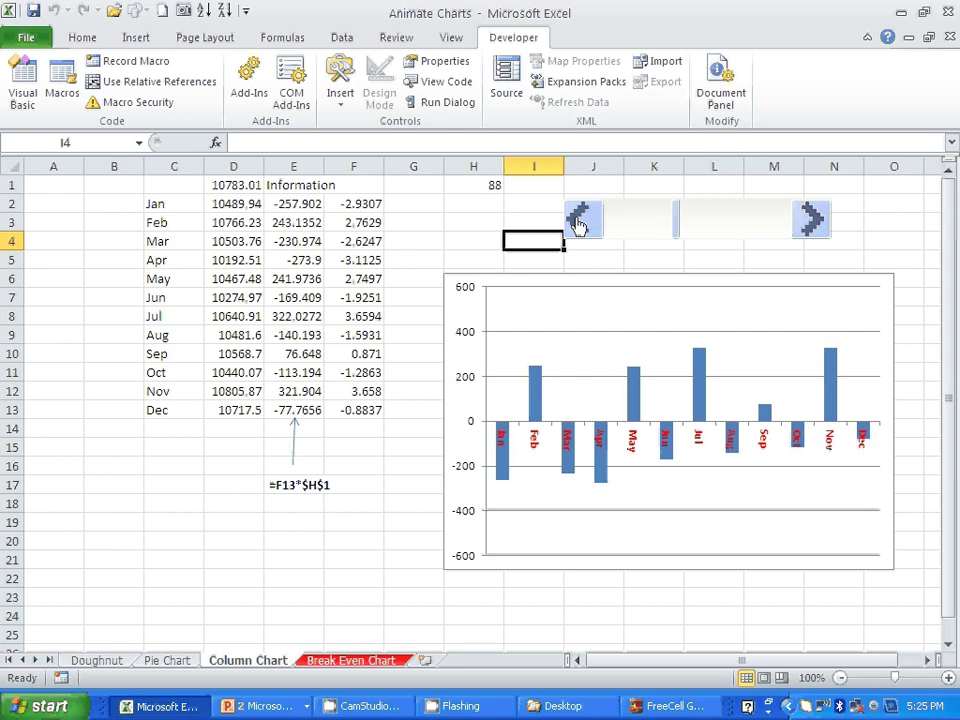
left_click(579, 224)
left_click(579, 224)
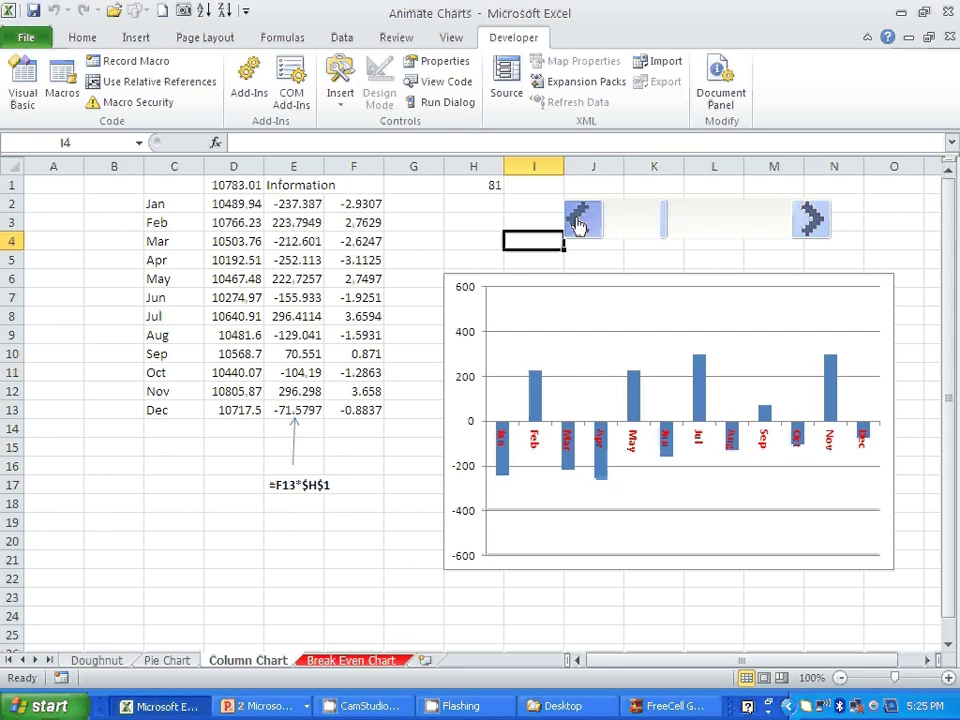
left_click(579, 224)
Step: Raise H1 by tens to 123, then drop it back down to 83
left_click(810, 218)
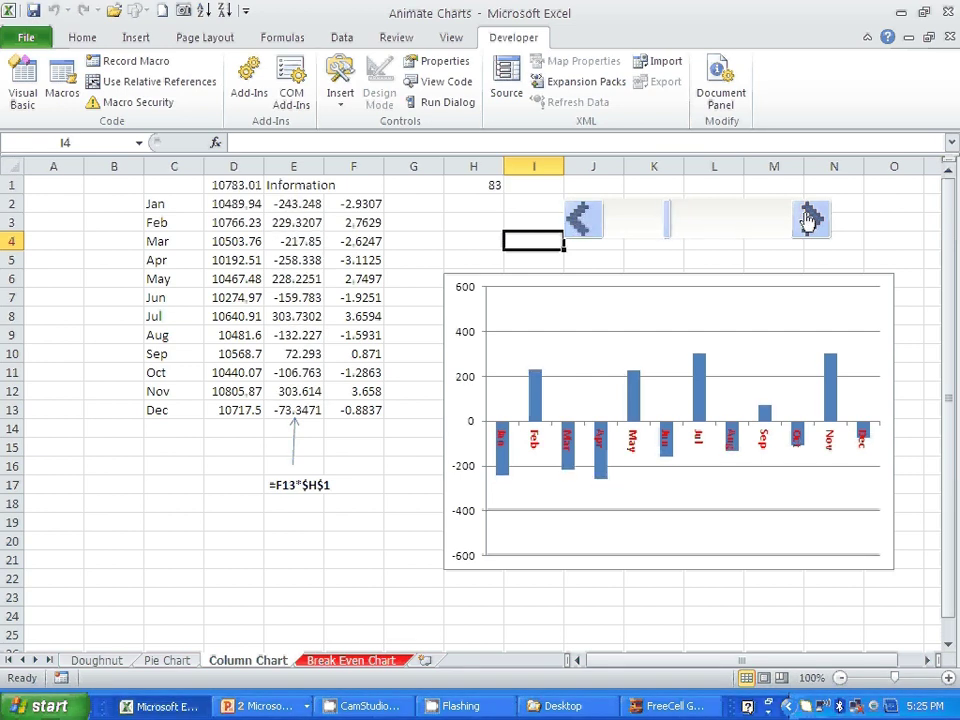
left_click(729, 229)
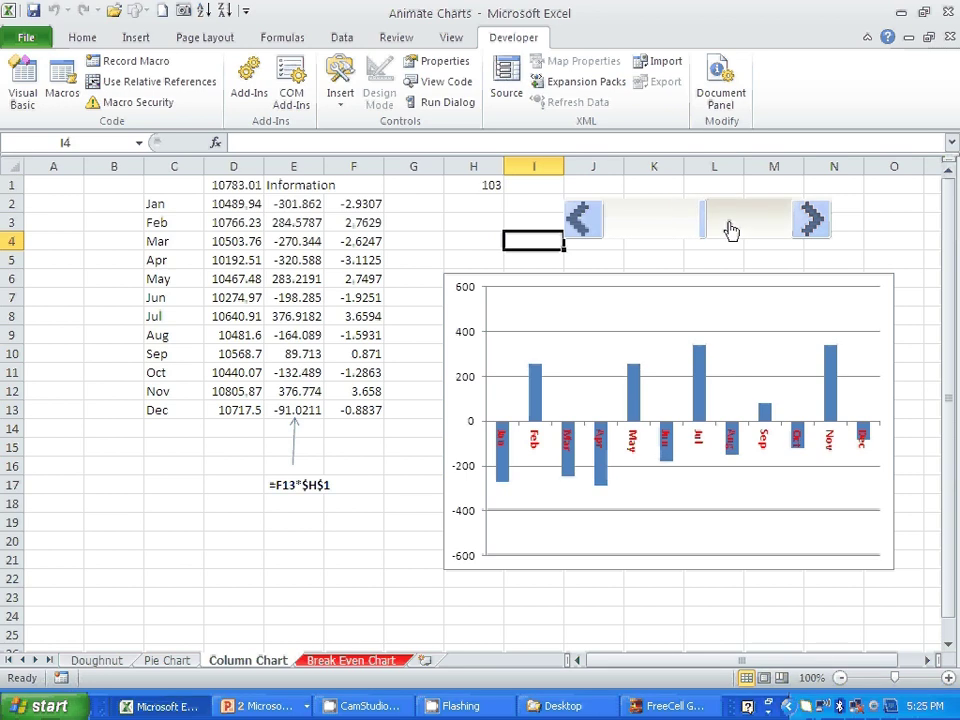
left_click(750, 231)
left_click(762, 231)
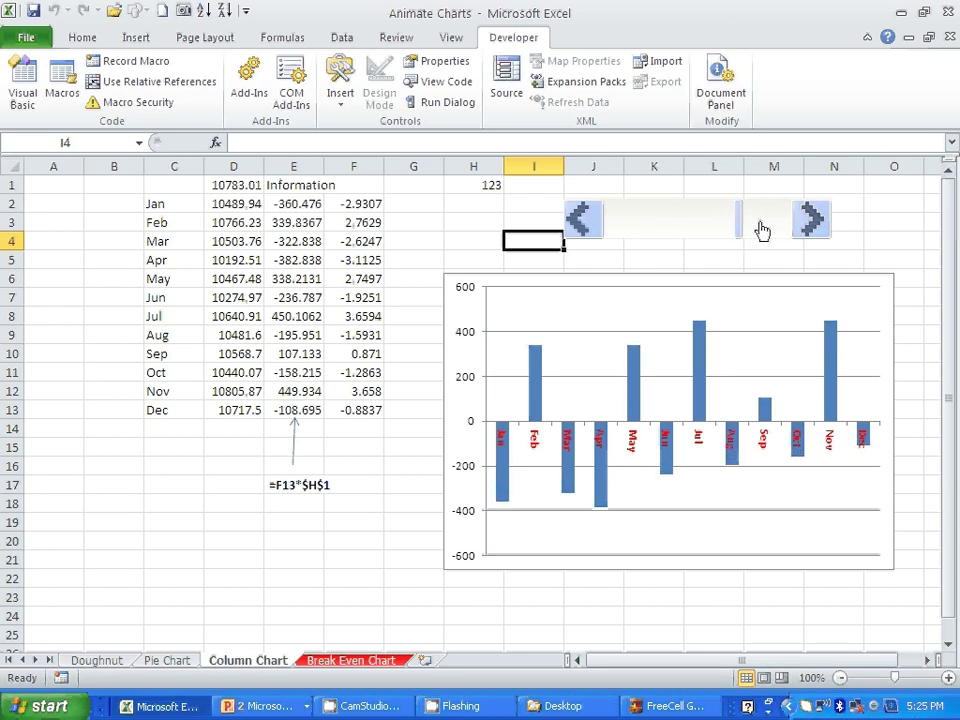
left_click(668, 231)
left_click(650, 231)
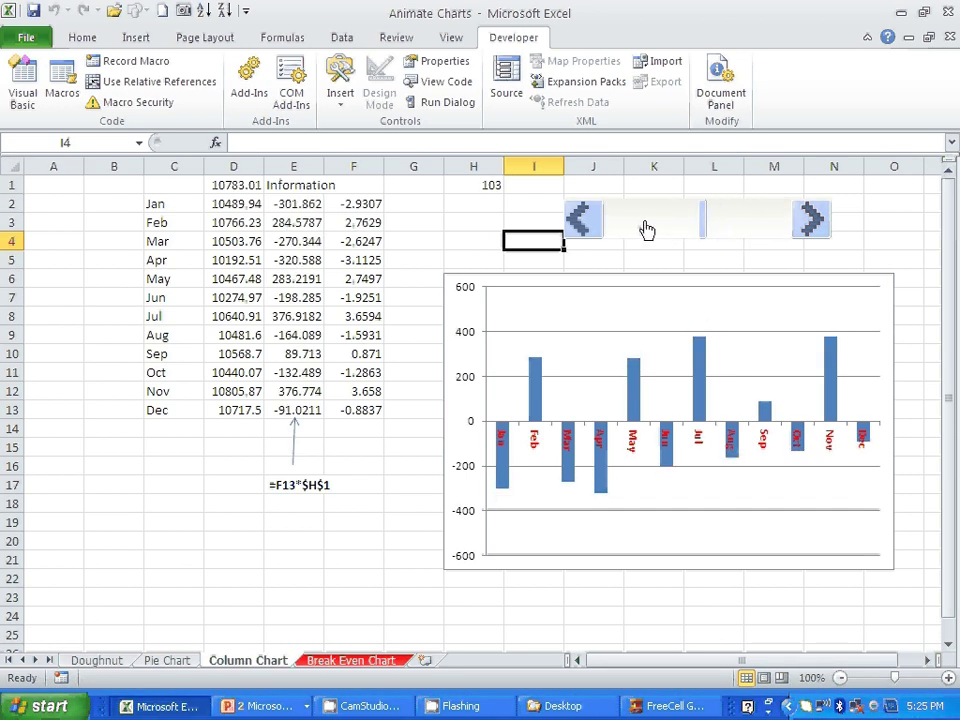
left_click(650, 231)
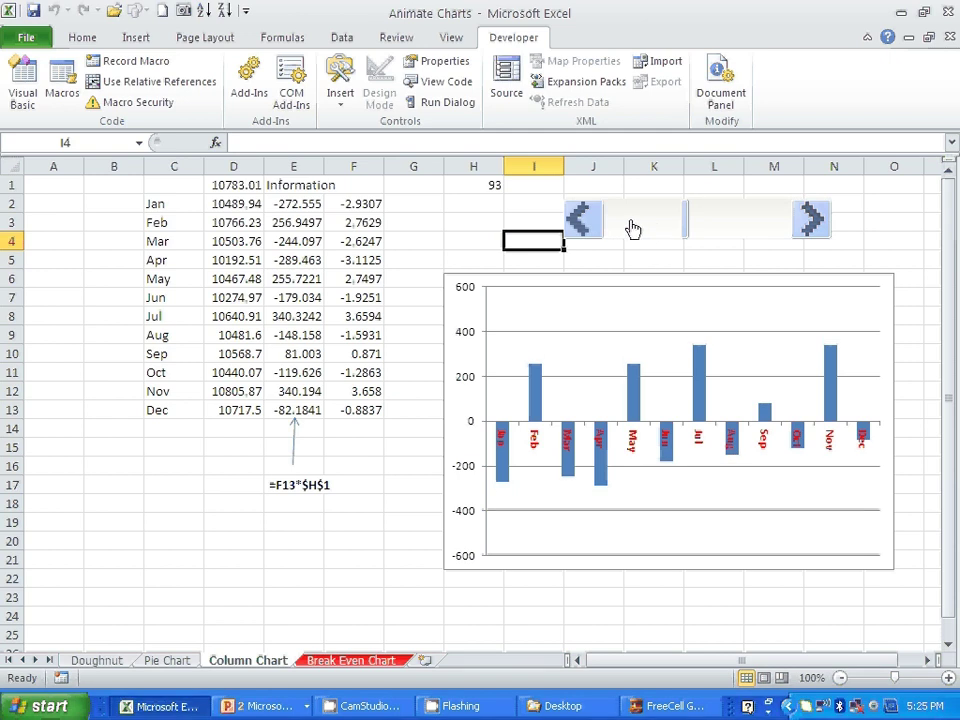
left_click(632, 229)
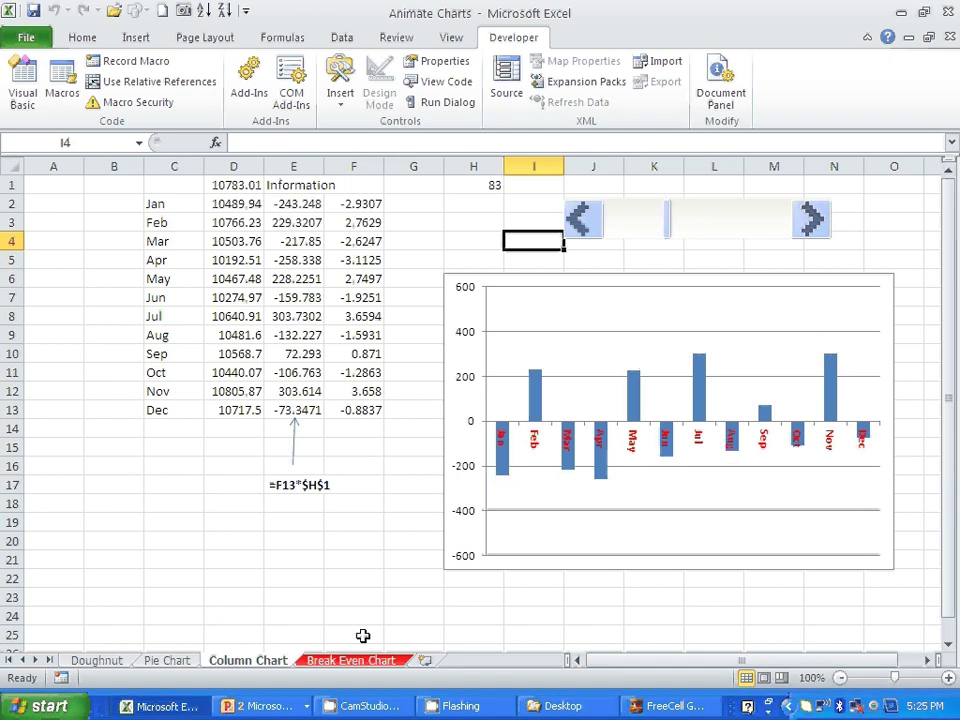
Step: Show the Break Even Chart sheet and point out its 500 and 4,000 unit rows
left_click(357, 662)
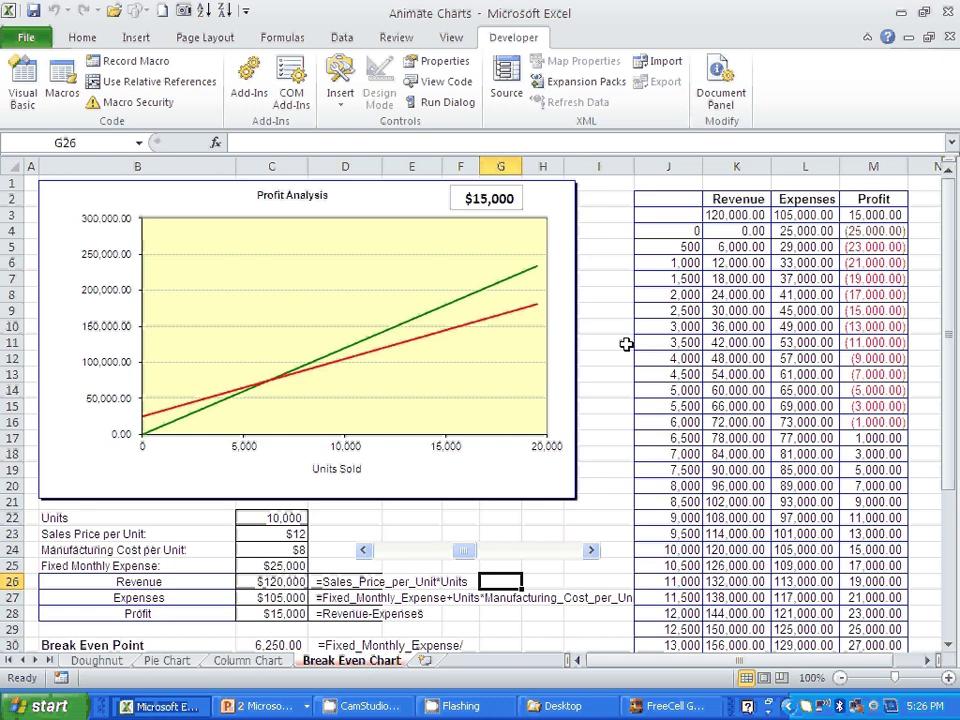
left_click(676, 248)
left_click(688, 358)
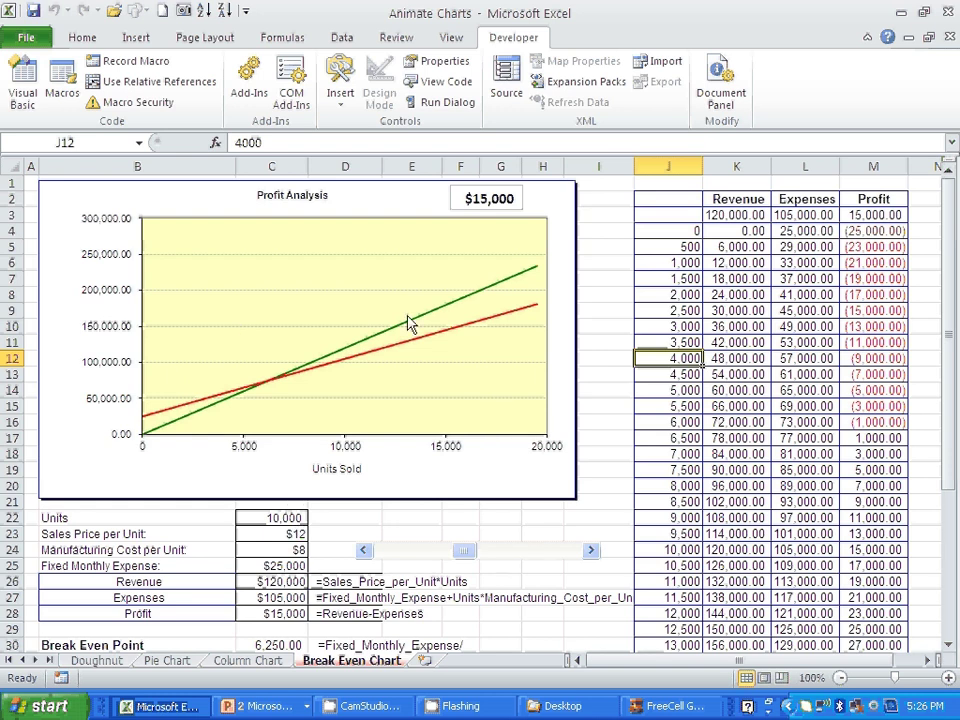
Step: Verify the manufacturing-cost scroll bar: linked to $C$24, range 5–12, step 1, page 10
right_click(489, 553)
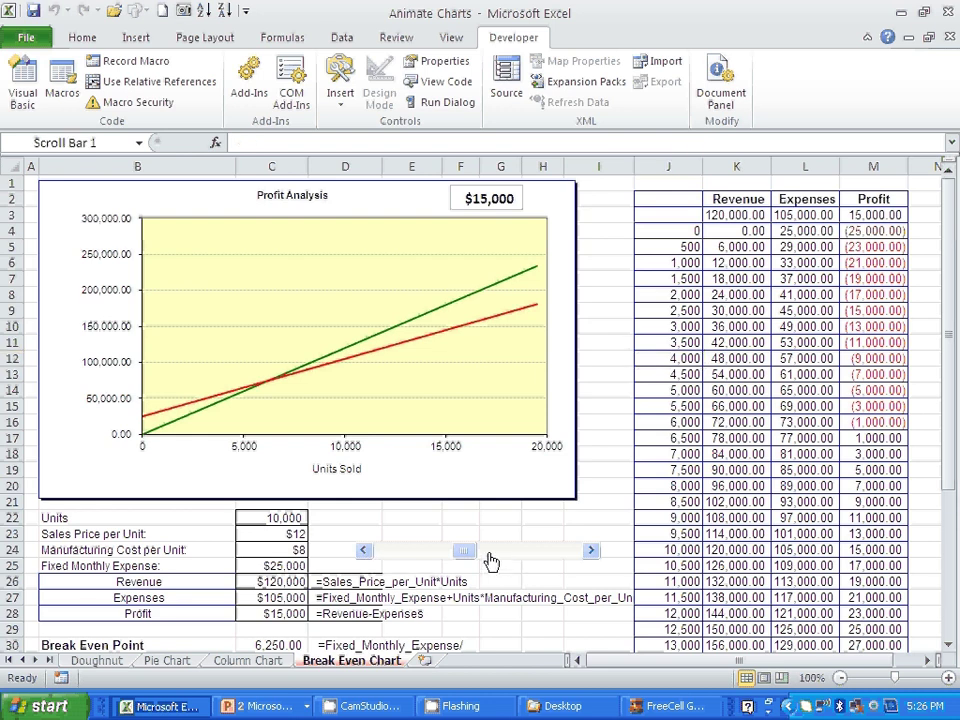
right_click(490, 561)
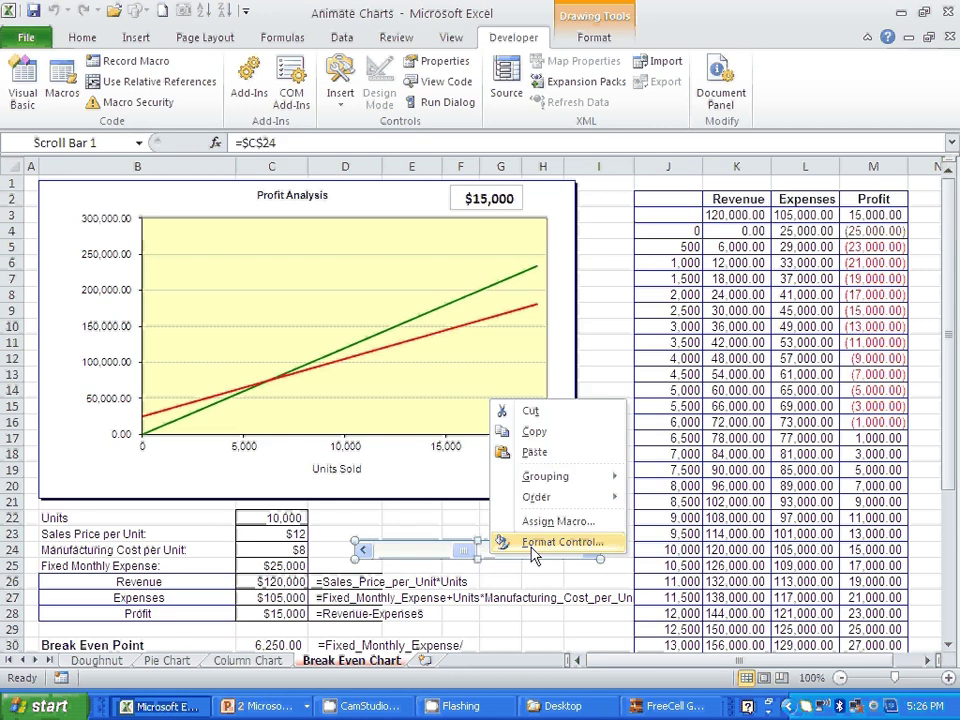
left_click(533, 545)
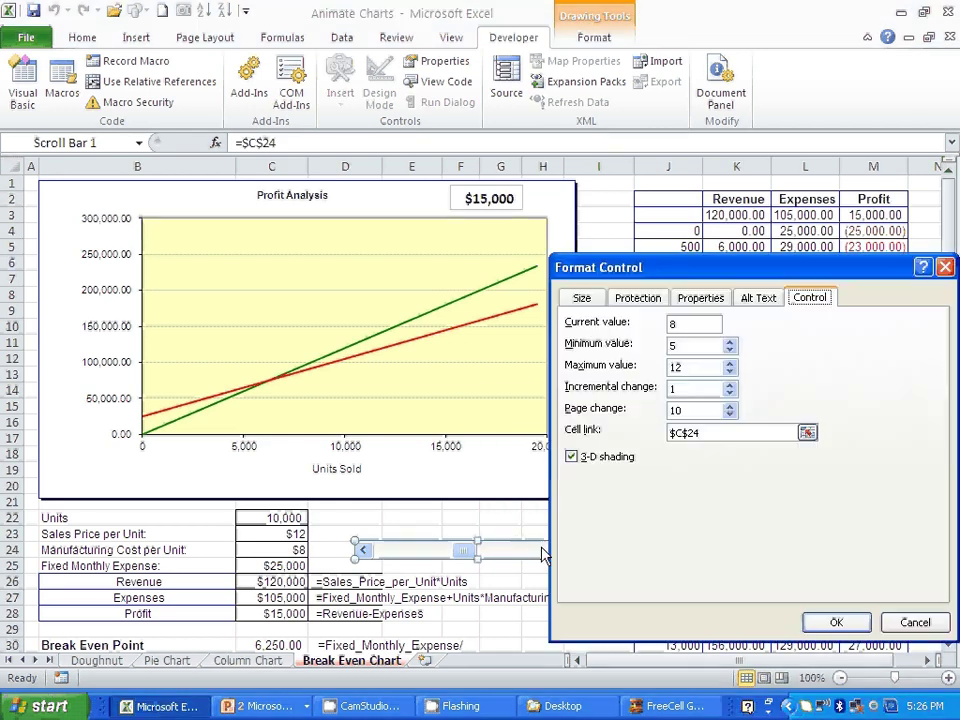
left_click(688, 368)
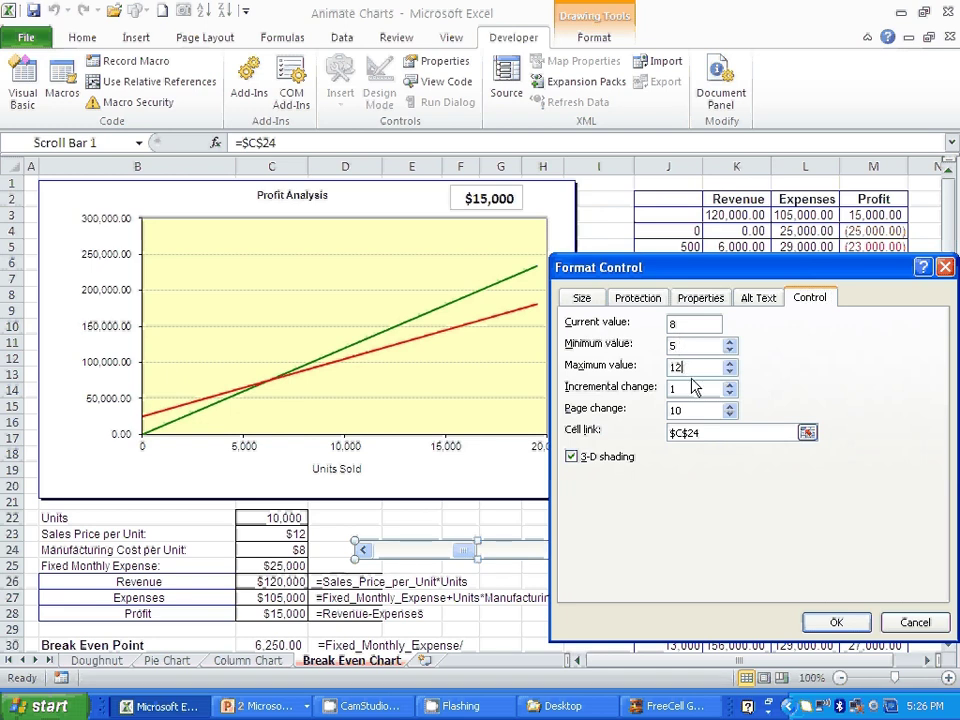
left_click(692, 390)
left_click(833, 623)
left_click(535, 581)
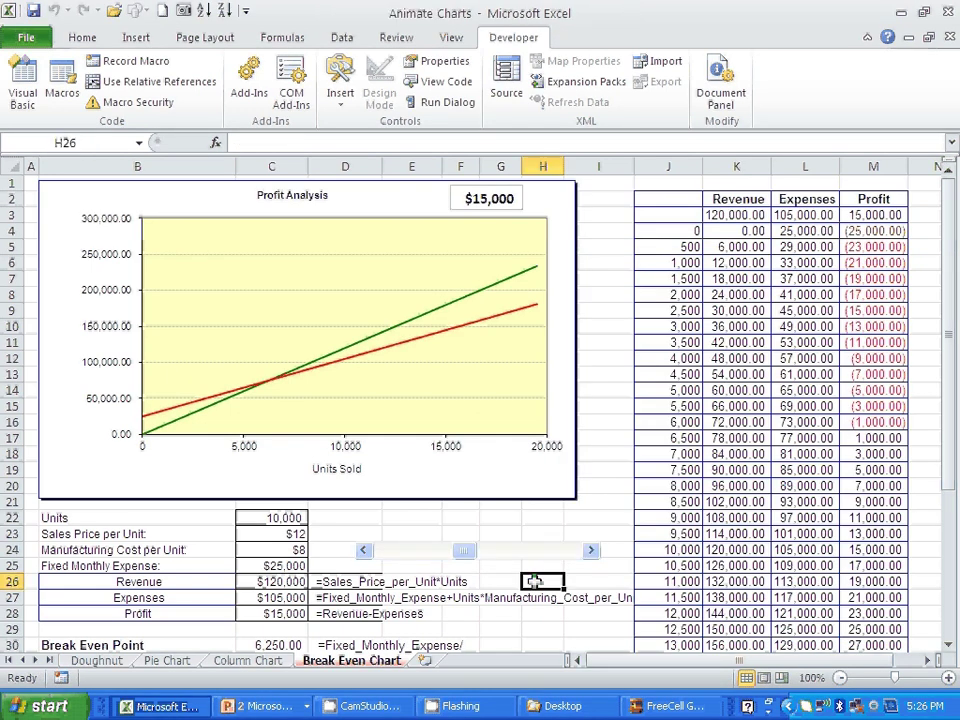
Step: Raise the manufacturing cost in C24 to $12, then lower it to $7
left_click(591, 551)
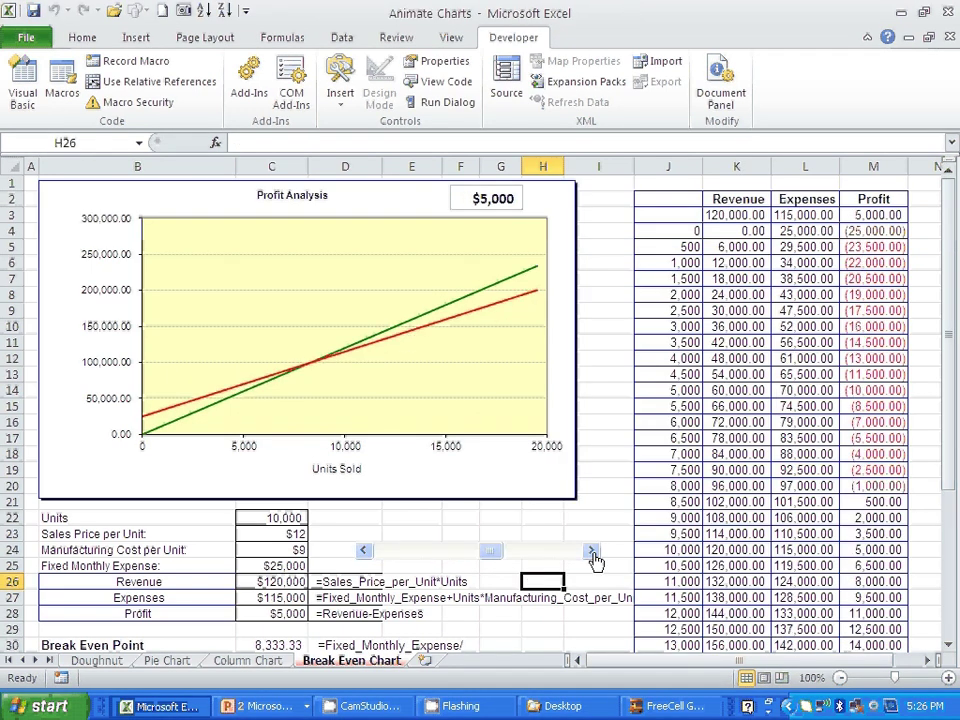
left_click(592, 553)
left_click(592, 553)
left_click(592, 553)
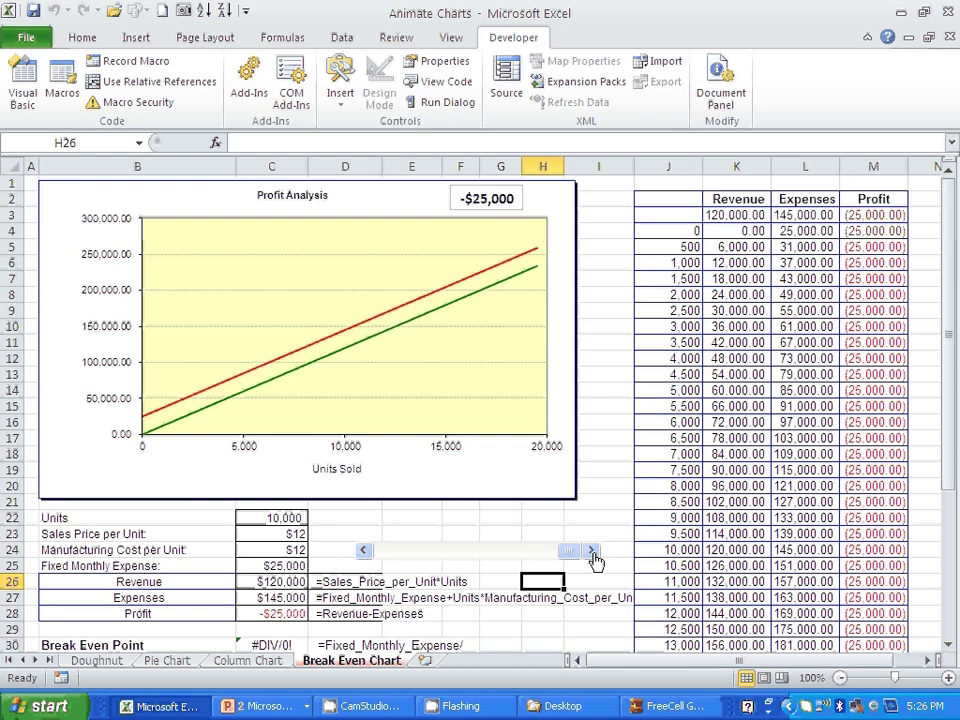
left_click(366, 553)
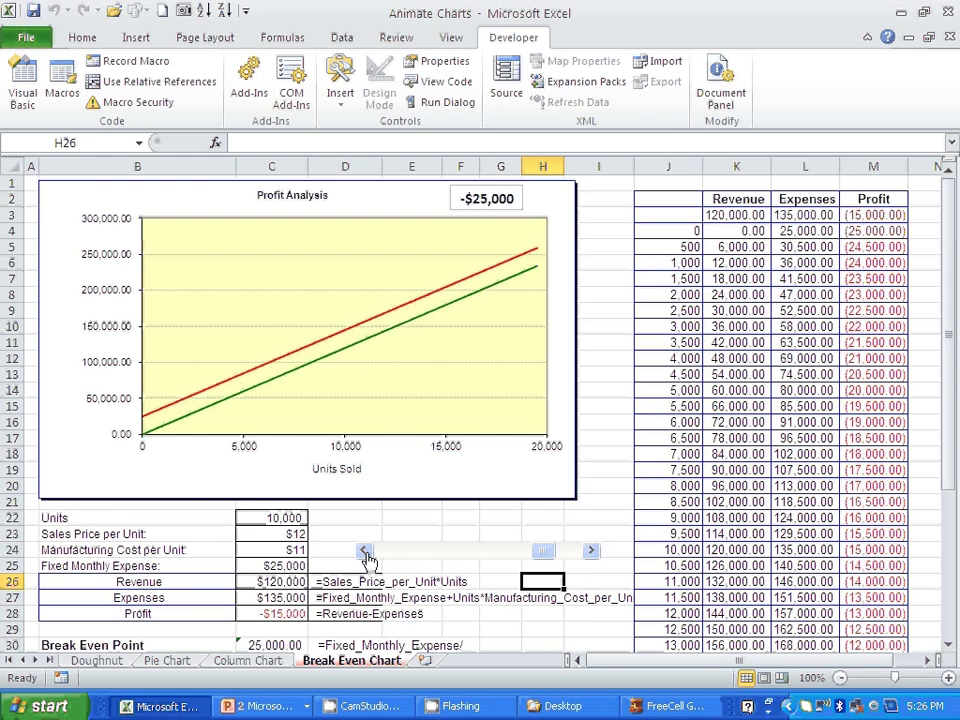
left_click(366, 553)
left_click(366, 553)
left_click(366, 553)
left_click(366, 553)
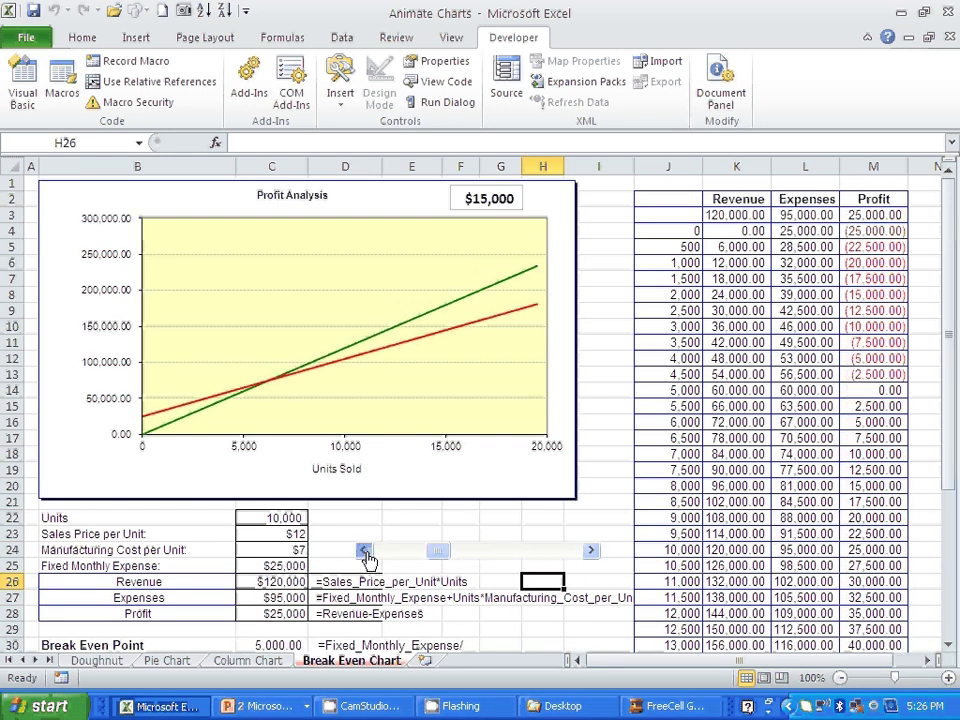